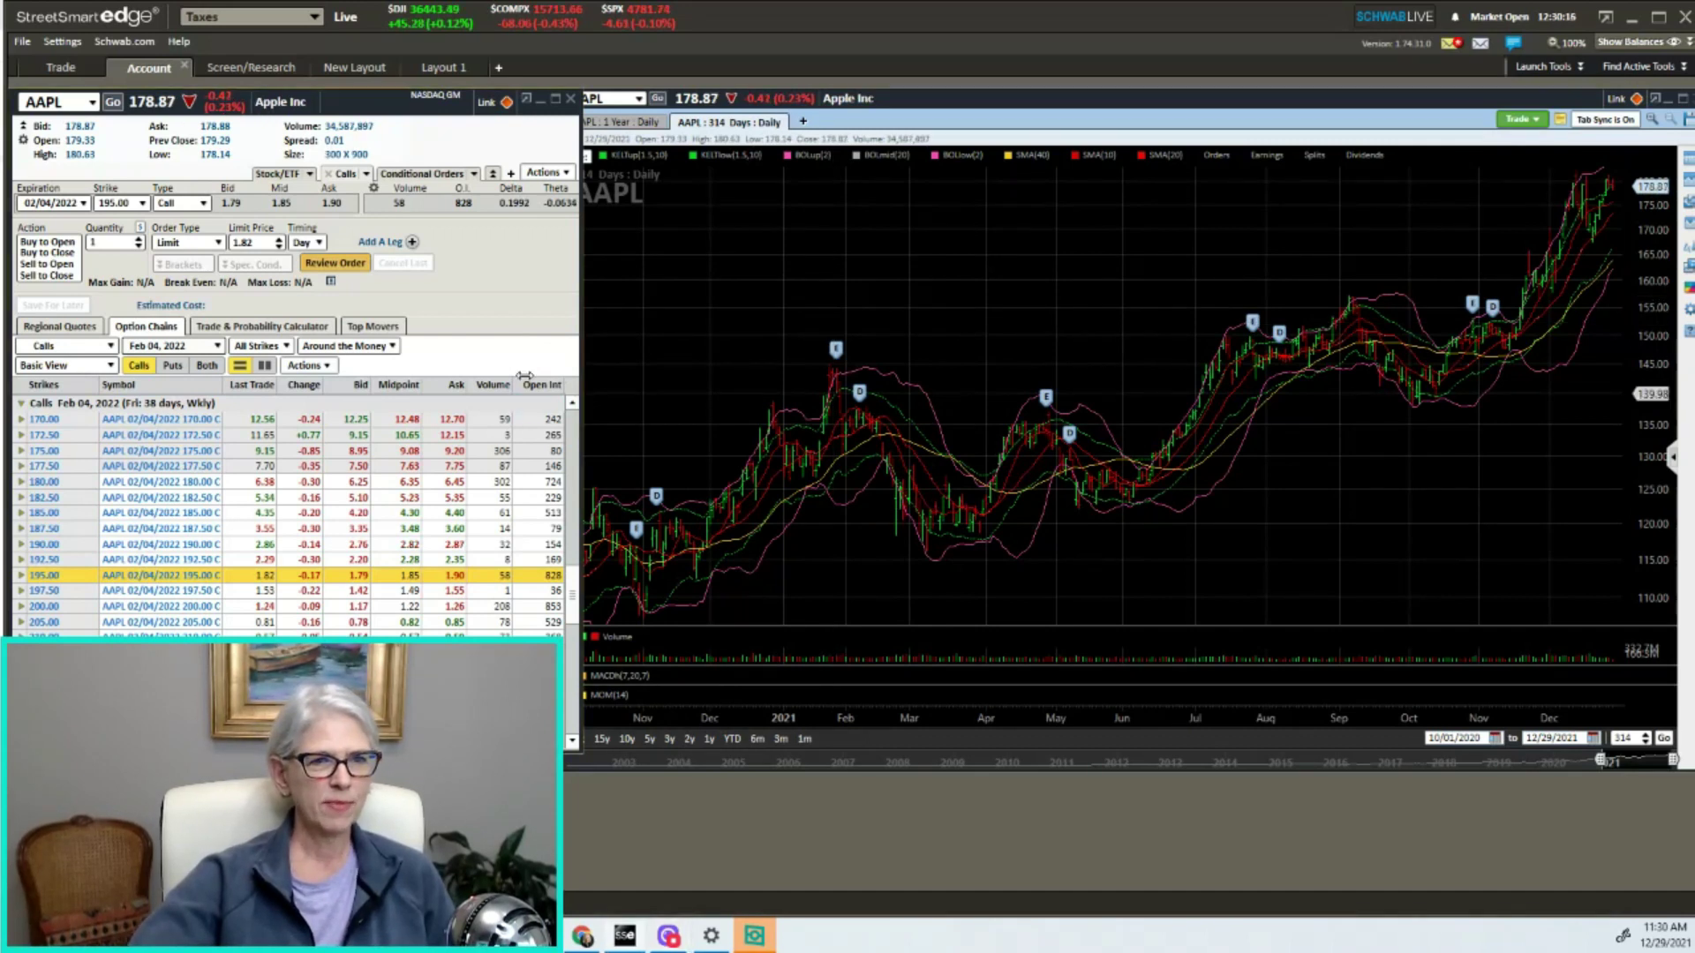
Drag the splitter left to widen the Apple chart beside the option chain.
{"action": "left_click_drag", "start_coordinate": [582, 382], "coordinate": [568, 381]}
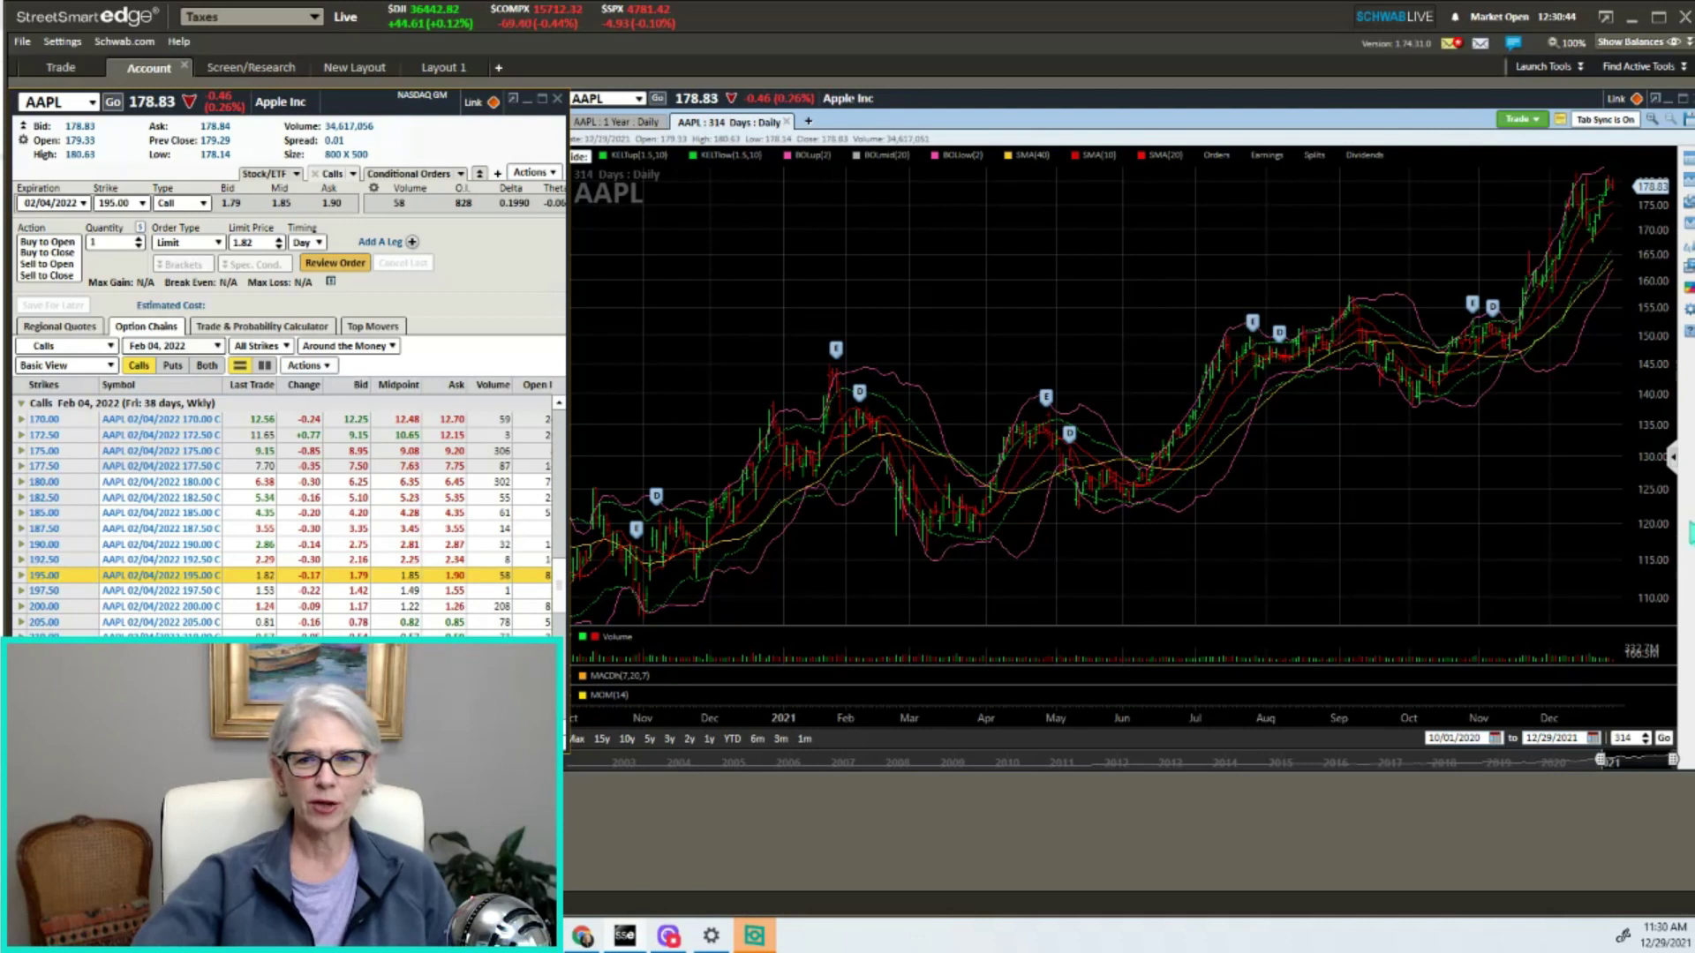
Open the chart settings panel and set the Apple chart Type to Weekly bars.
{"action": "left_click", "coordinate": [1676, 470]}
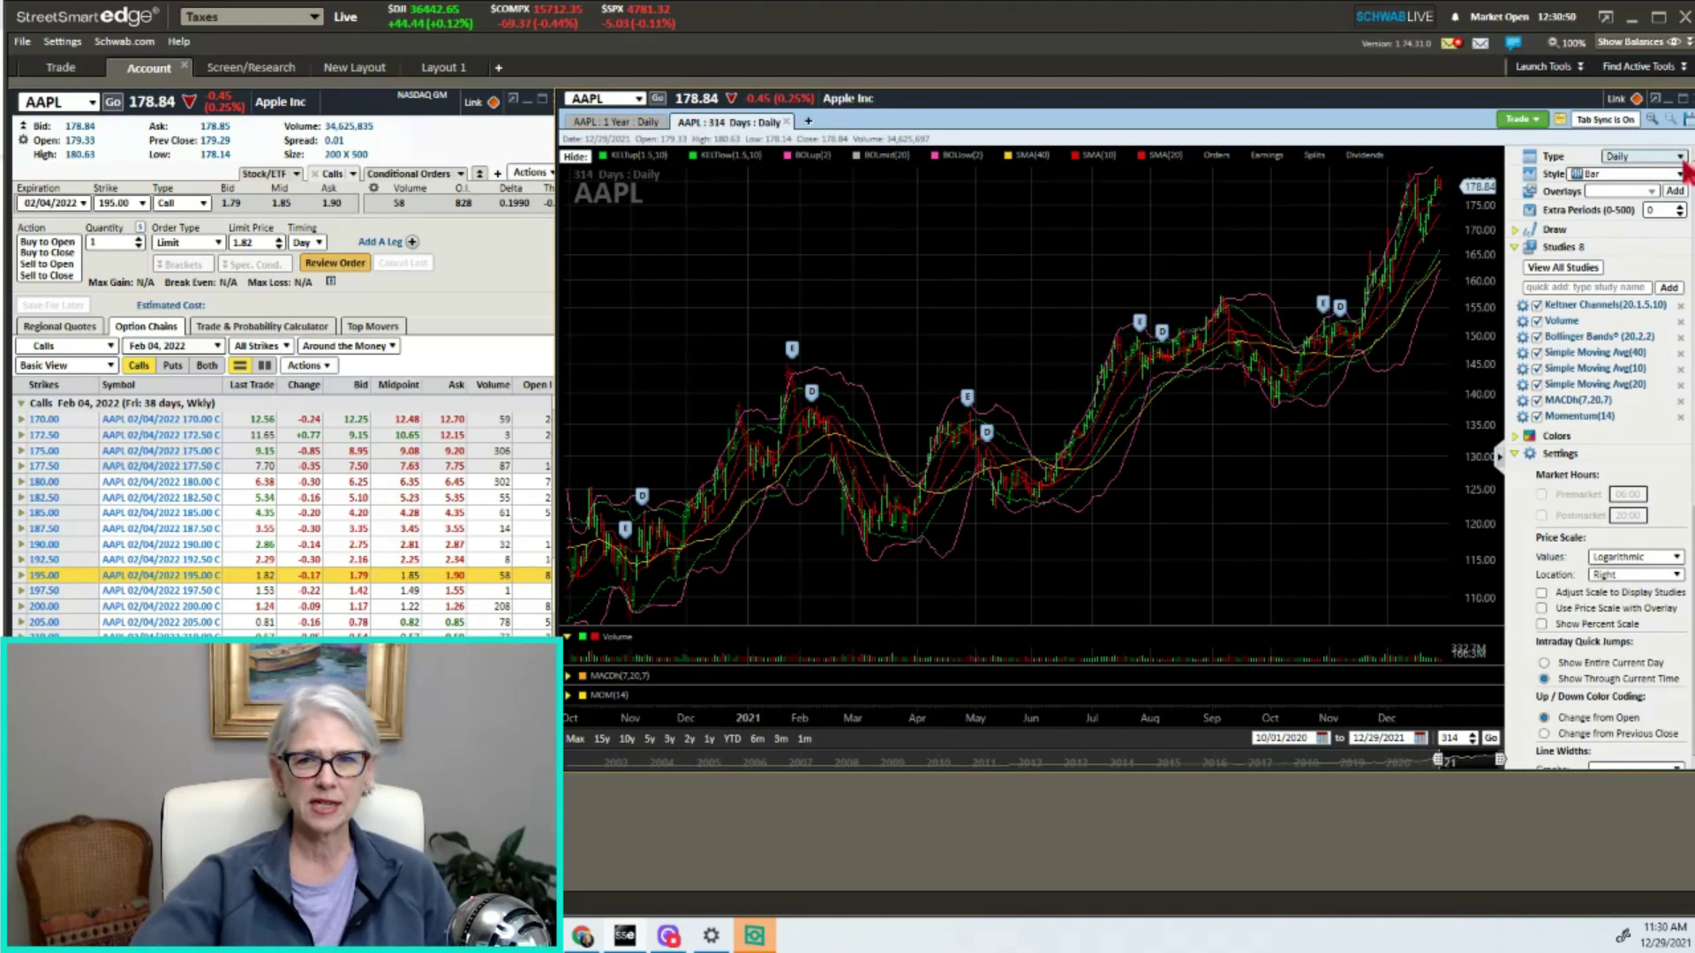
{"action": "left_click", "coordinate": [1680, 158]}
{"action": "left_click", "coordinate": [1633, 186]}
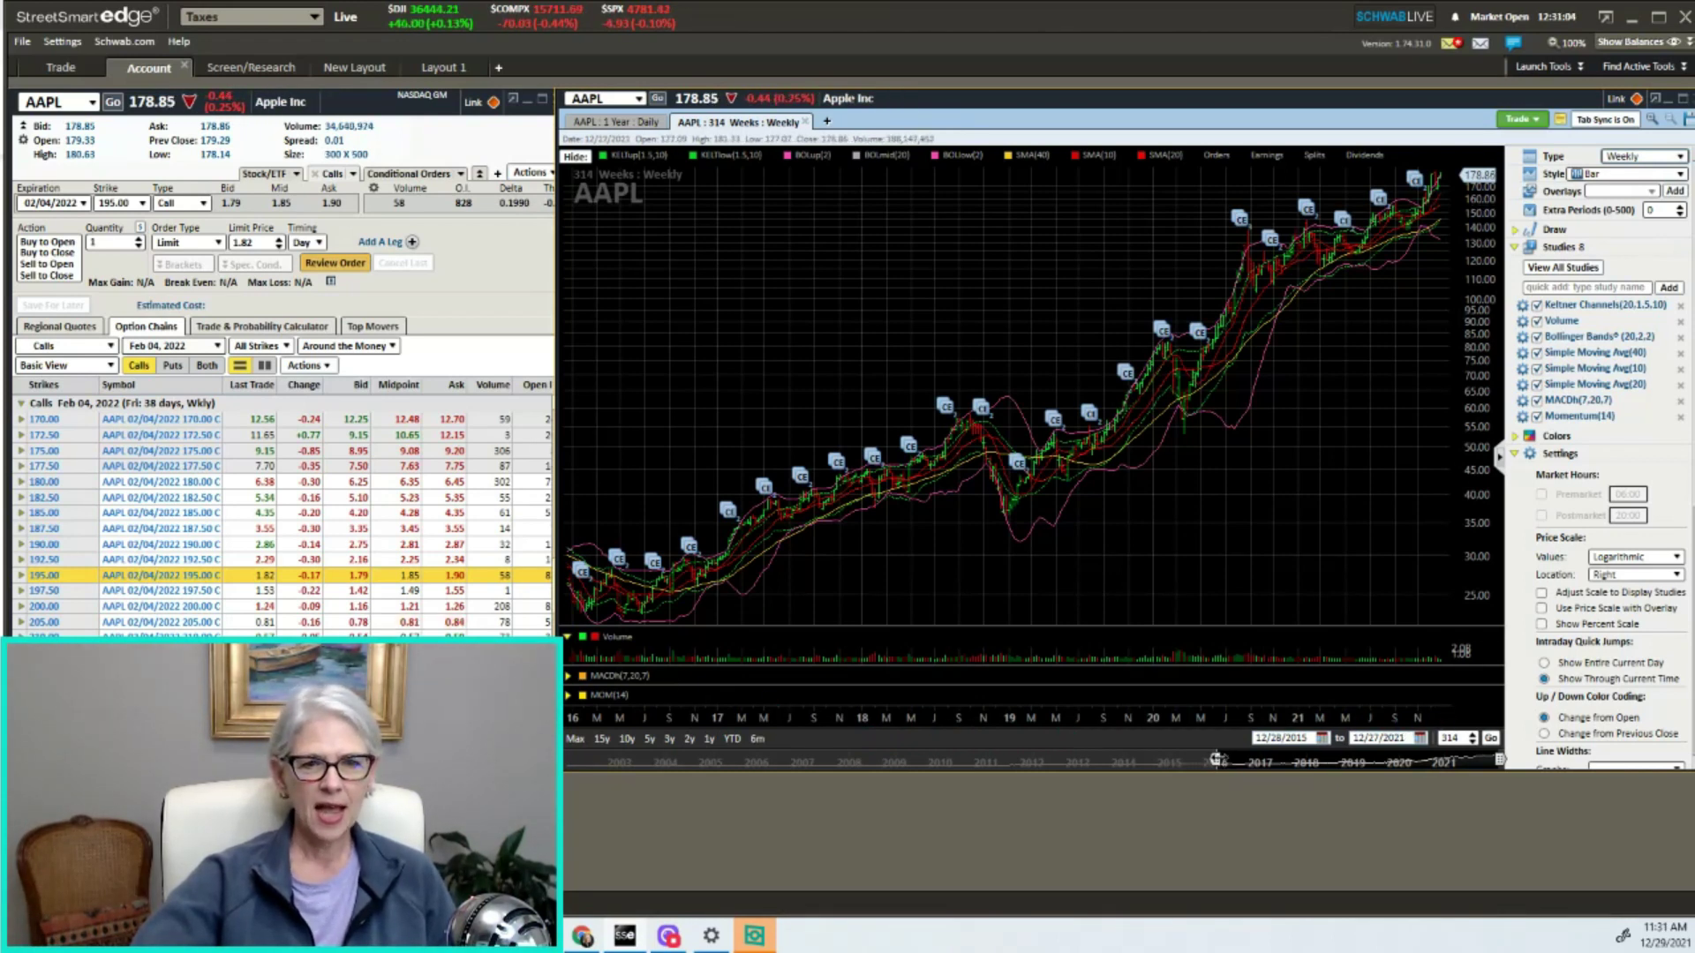
Stretch the timeline range back to January 2002, showing 1040 weekly bars.
{"action": "left_click_drag", "start_coordinate": [1215, 759], "coordinate": [566, 759]}
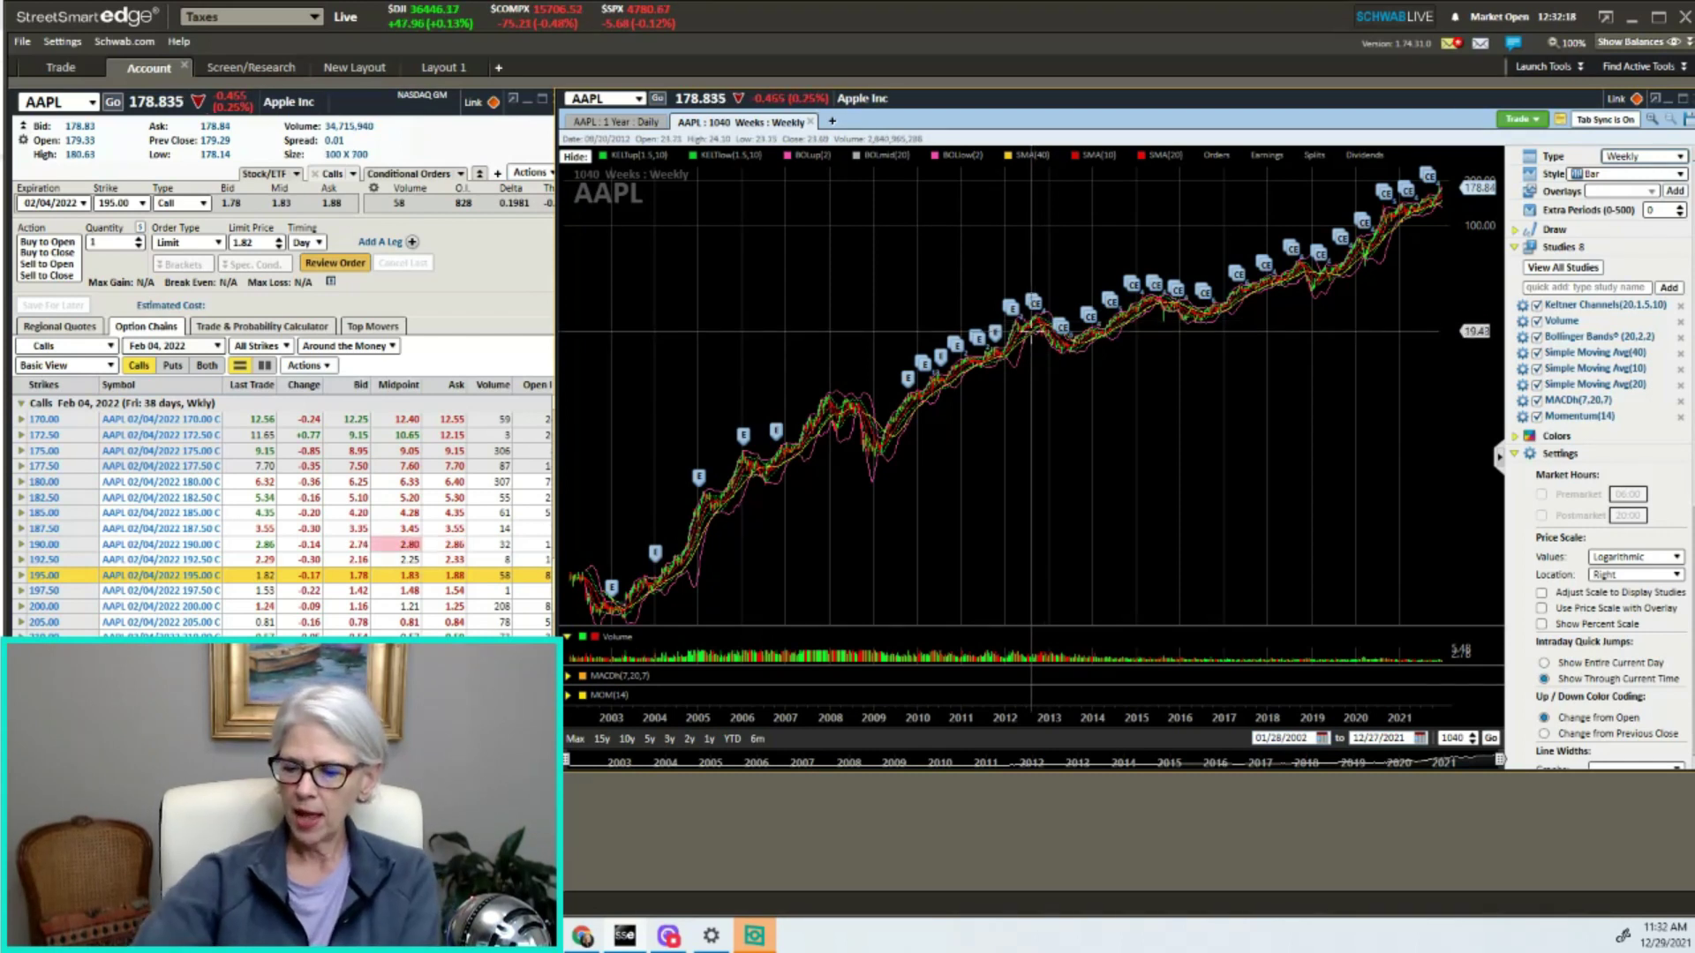
{"action": "mouse_move", "coordinate": [1027, 297]}
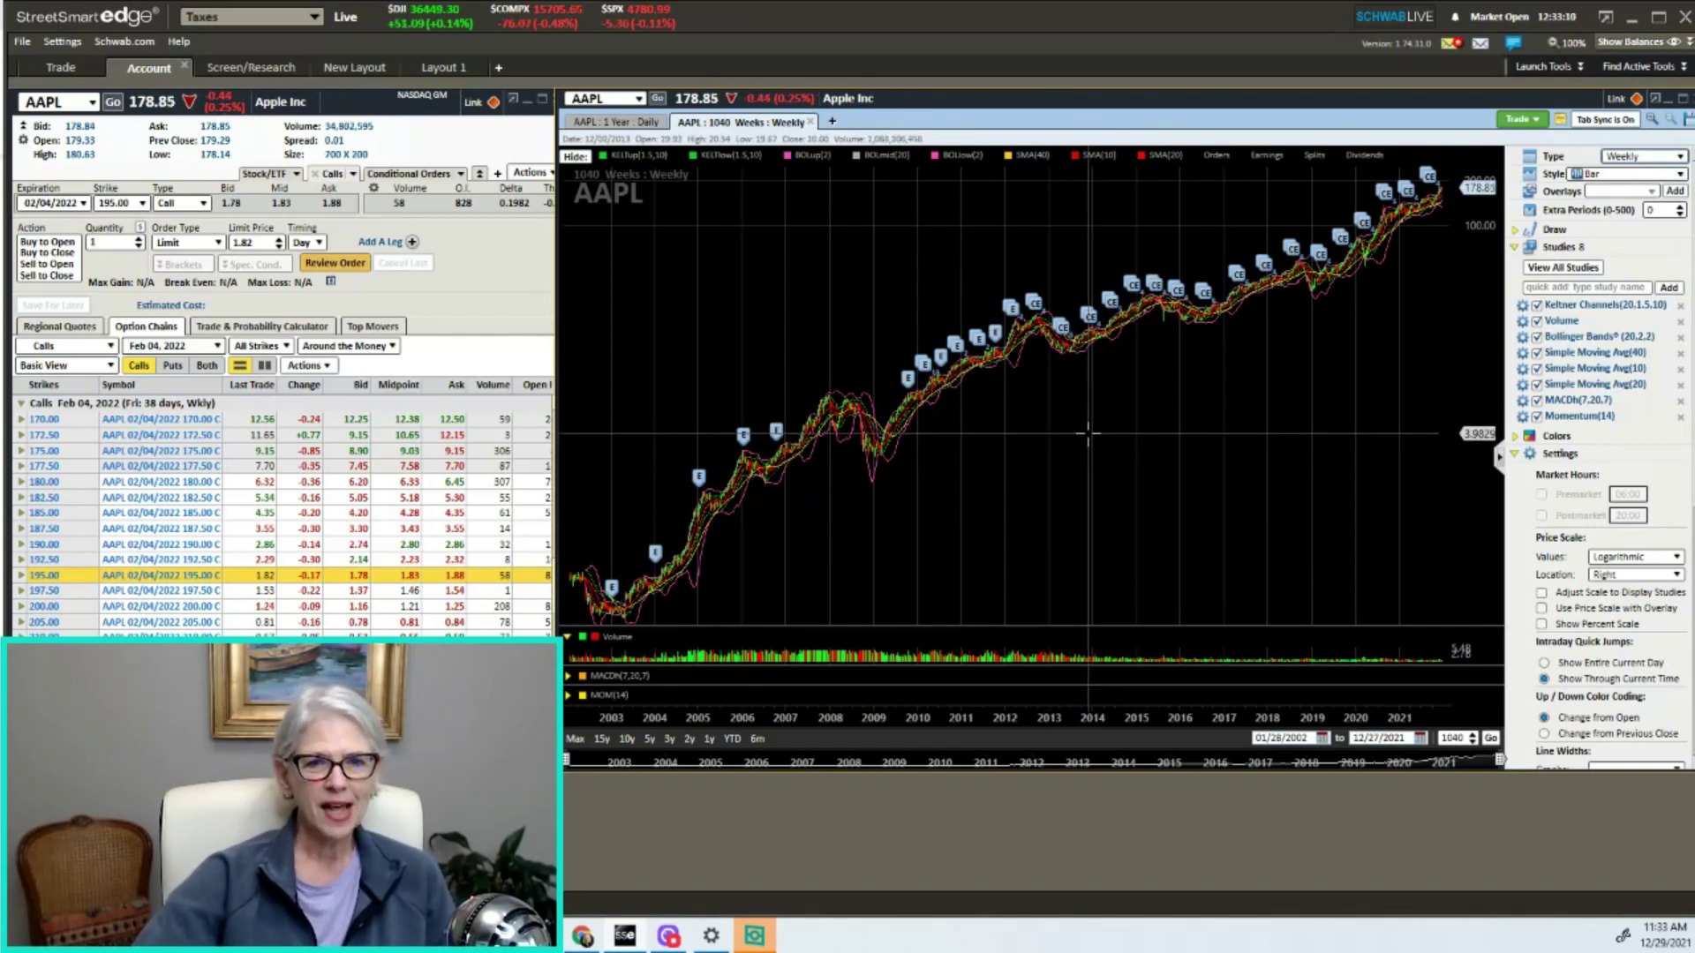
{"action": "scroll", "coordinate": [1092, 430], "scroll_direction": "up", "scroll_amount": 5}
{"action": "scroll", "coordinate": [1092, 430], "scroll_direction": "up", "scroll_amount": 5}
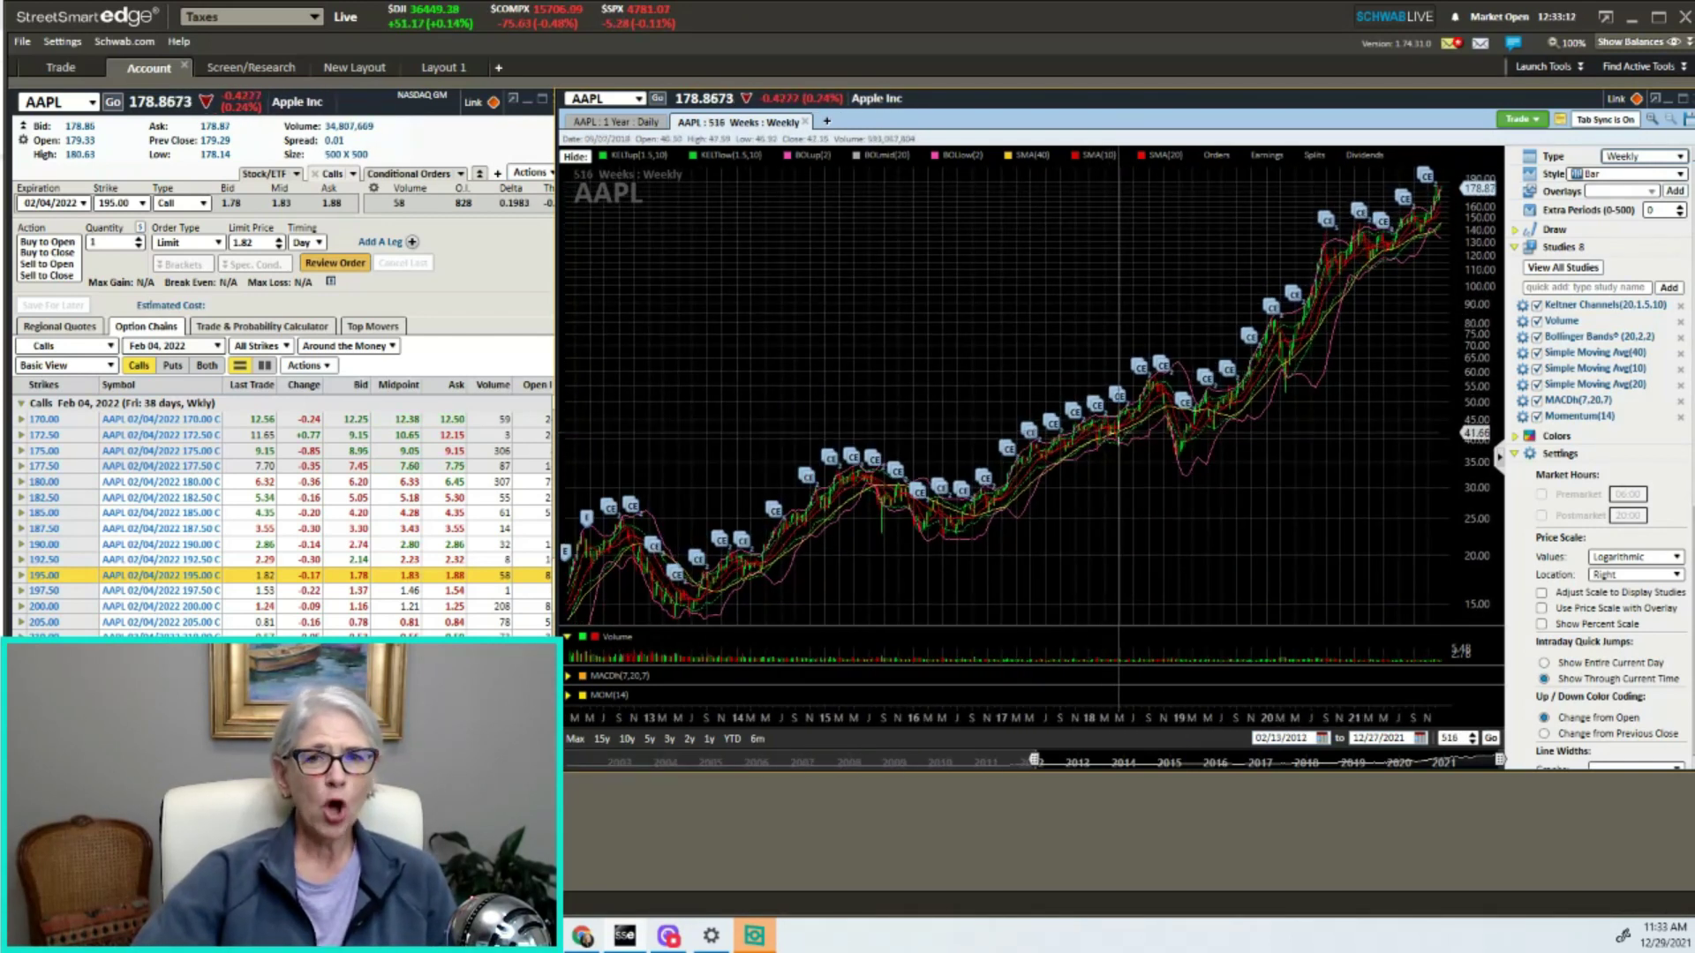
{"action": "scroll", "coordinate": [1113, 439], "scroll_direction": "up", "scroll_amount": 2}
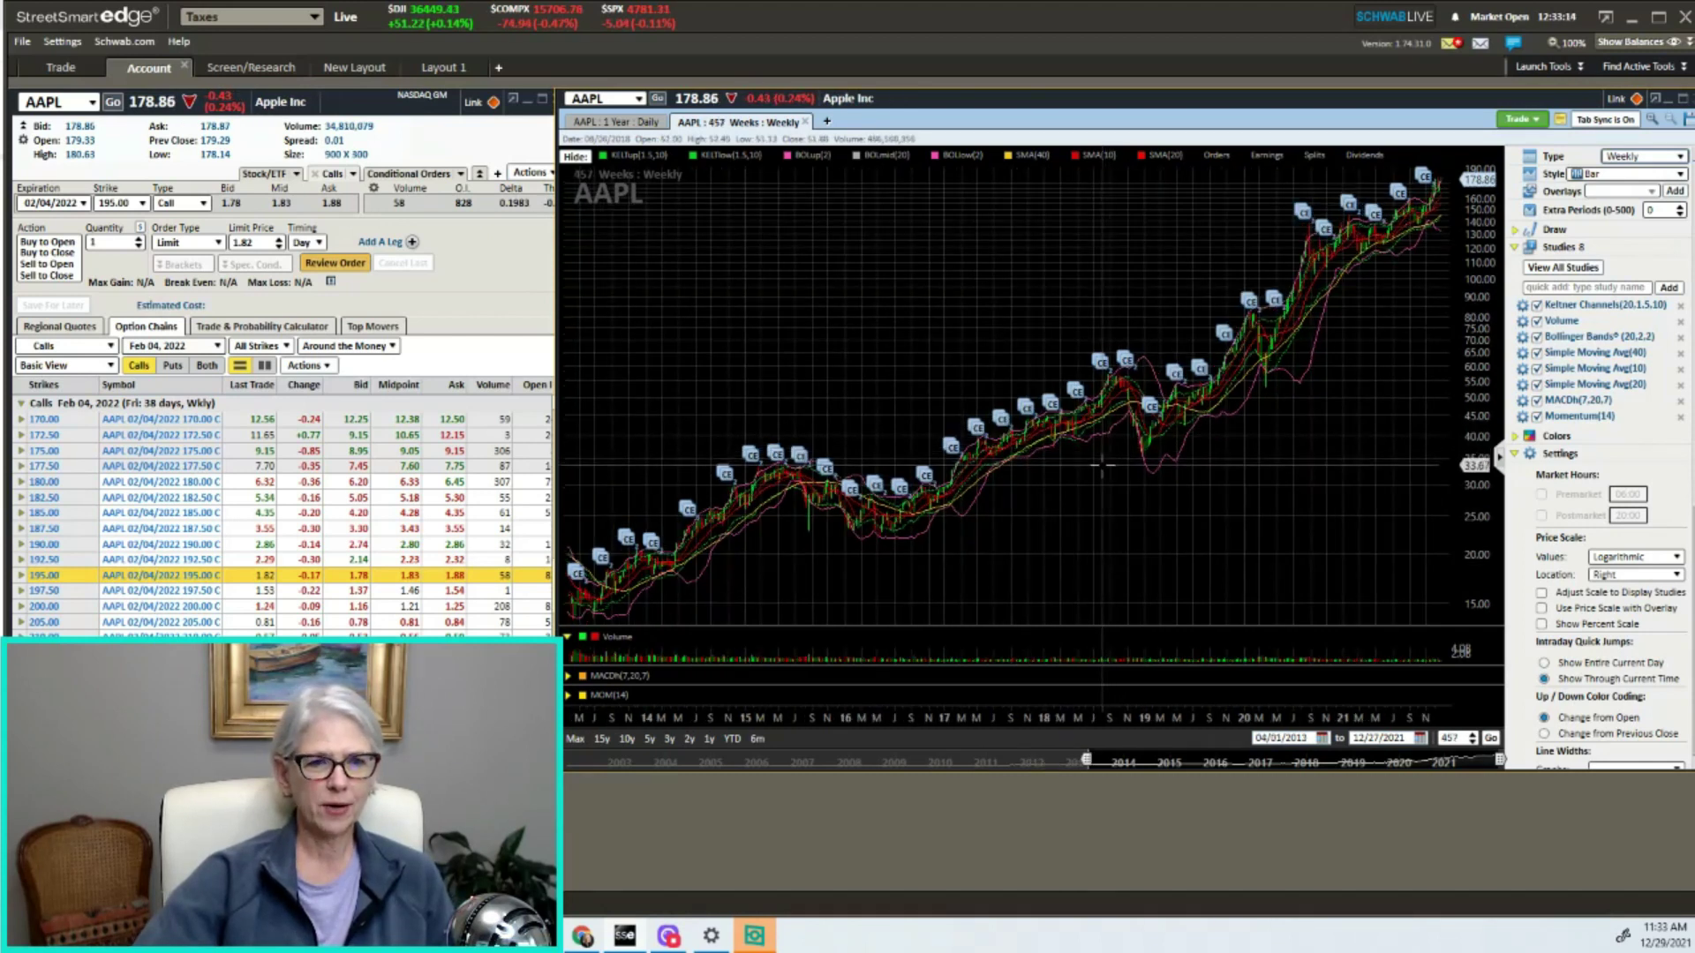
{"action": "scroll", "coordinate": [1083, 578], "scroll_direction": "up", "scroll_amount": 8}
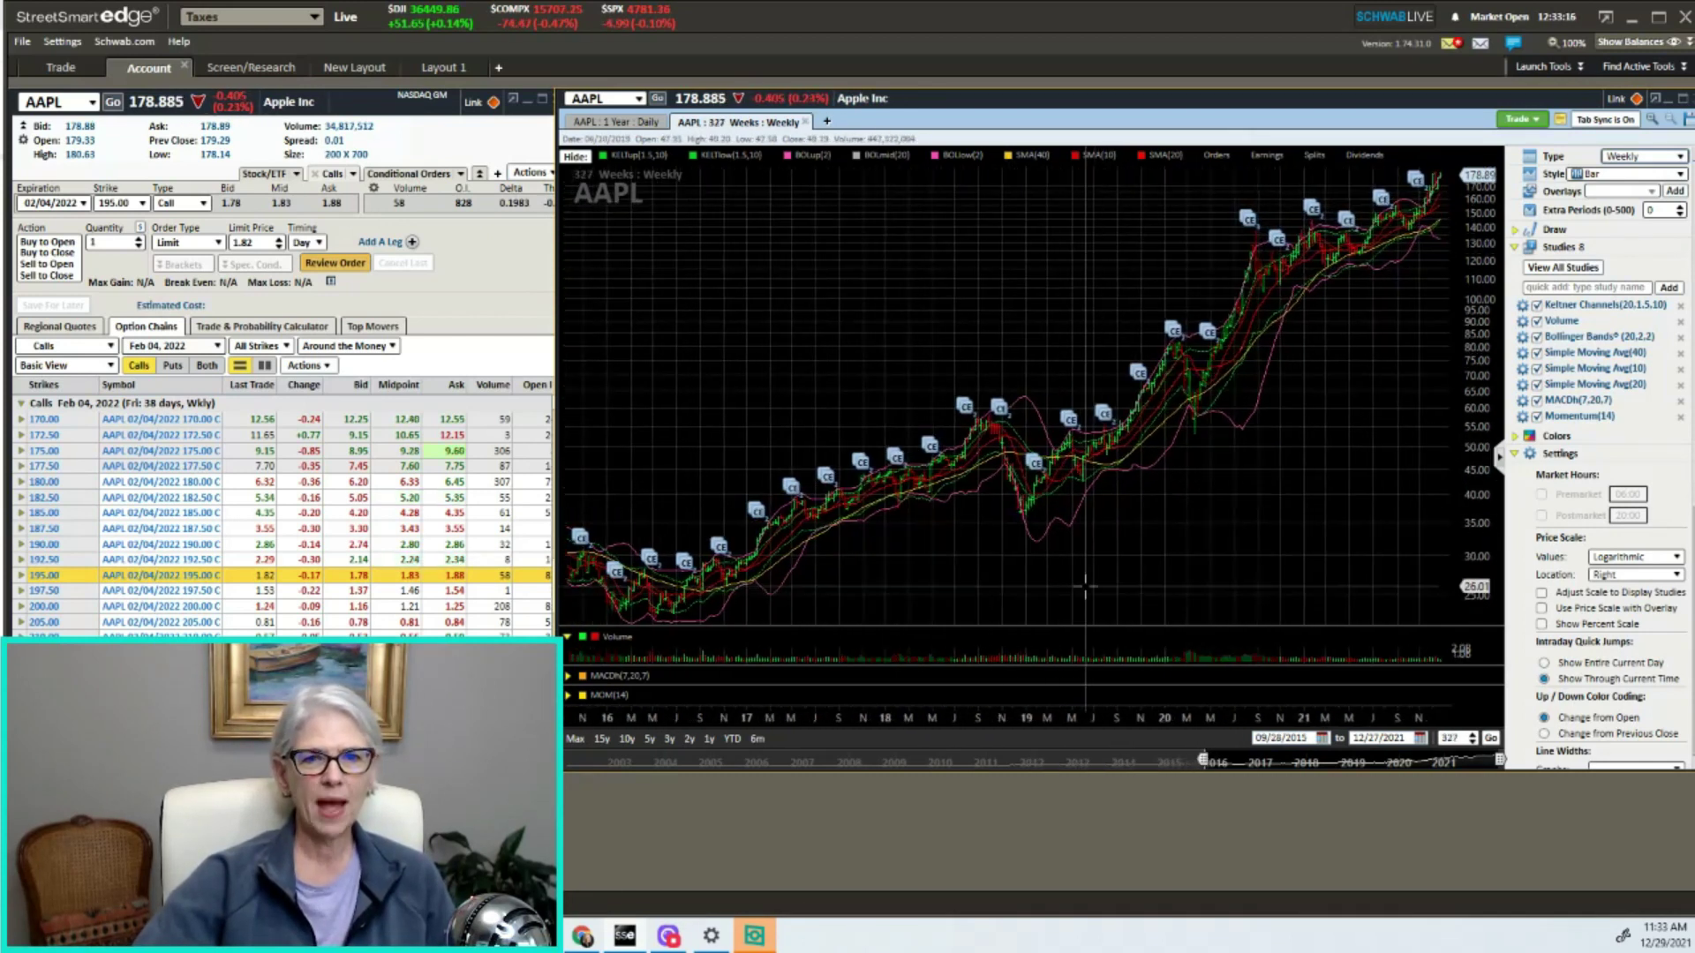
{"action": "scroll", "coordinate": [1083, 574], "scroll_direction": "up", "scroll_amount": 4}
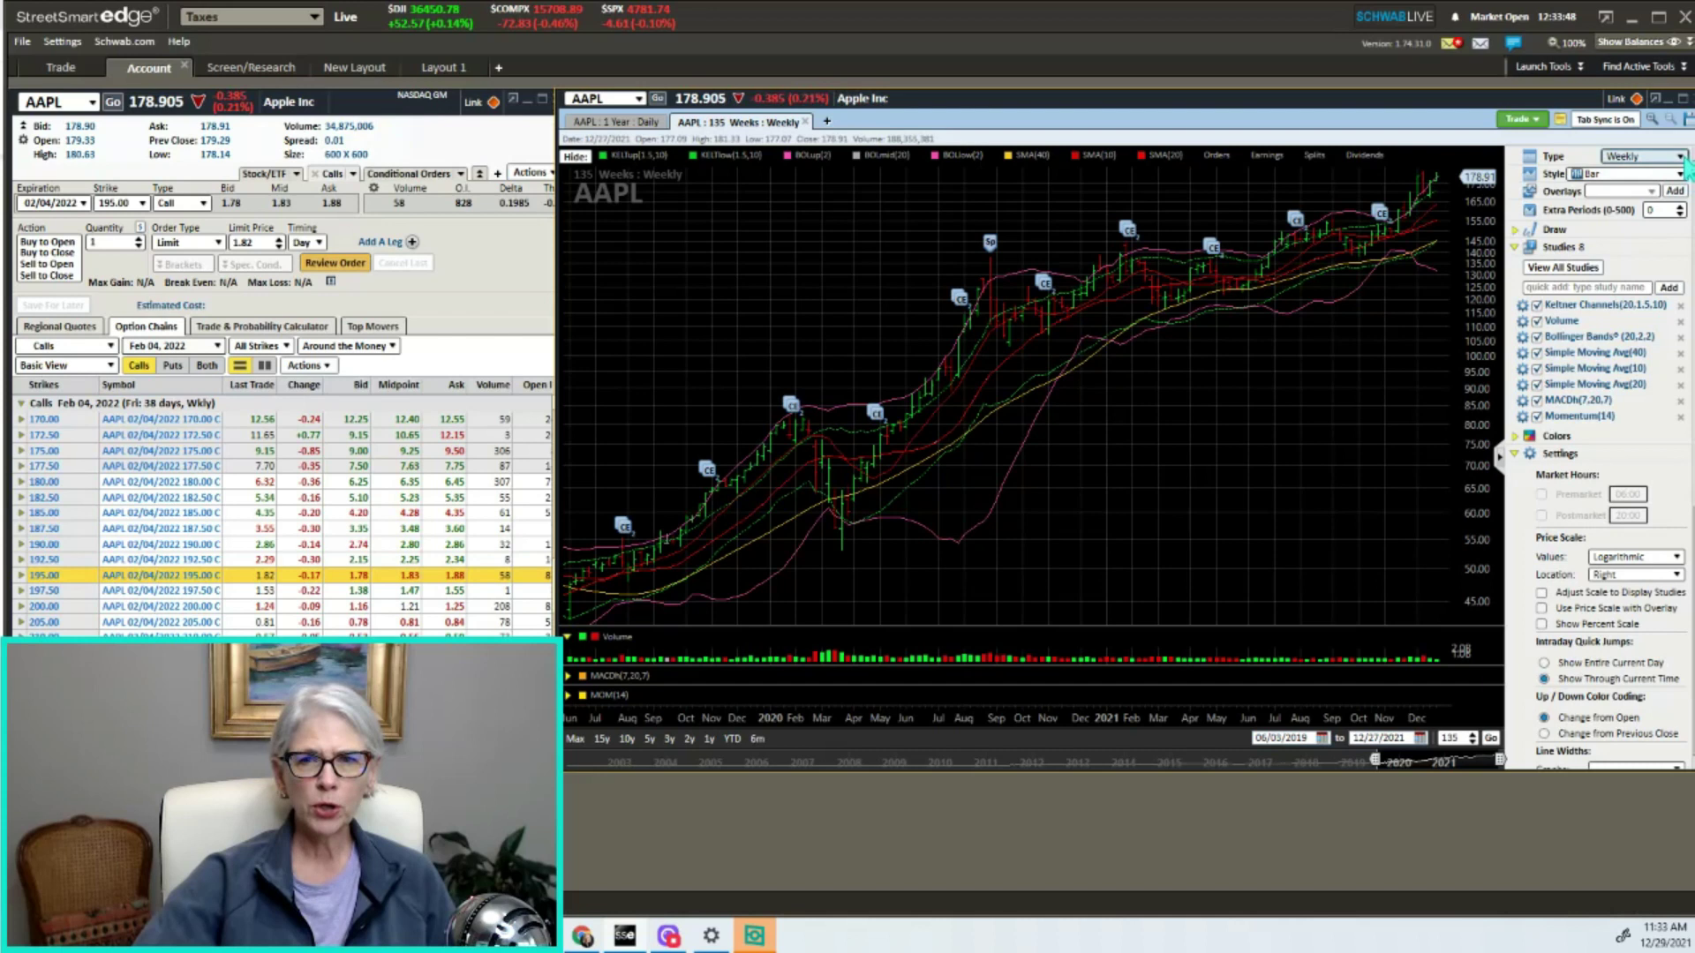
Set the AAPL chart Type back to Daily and collapse the chart settings panel.
{"action": "left_click", "coordinate": [1685, 160]}
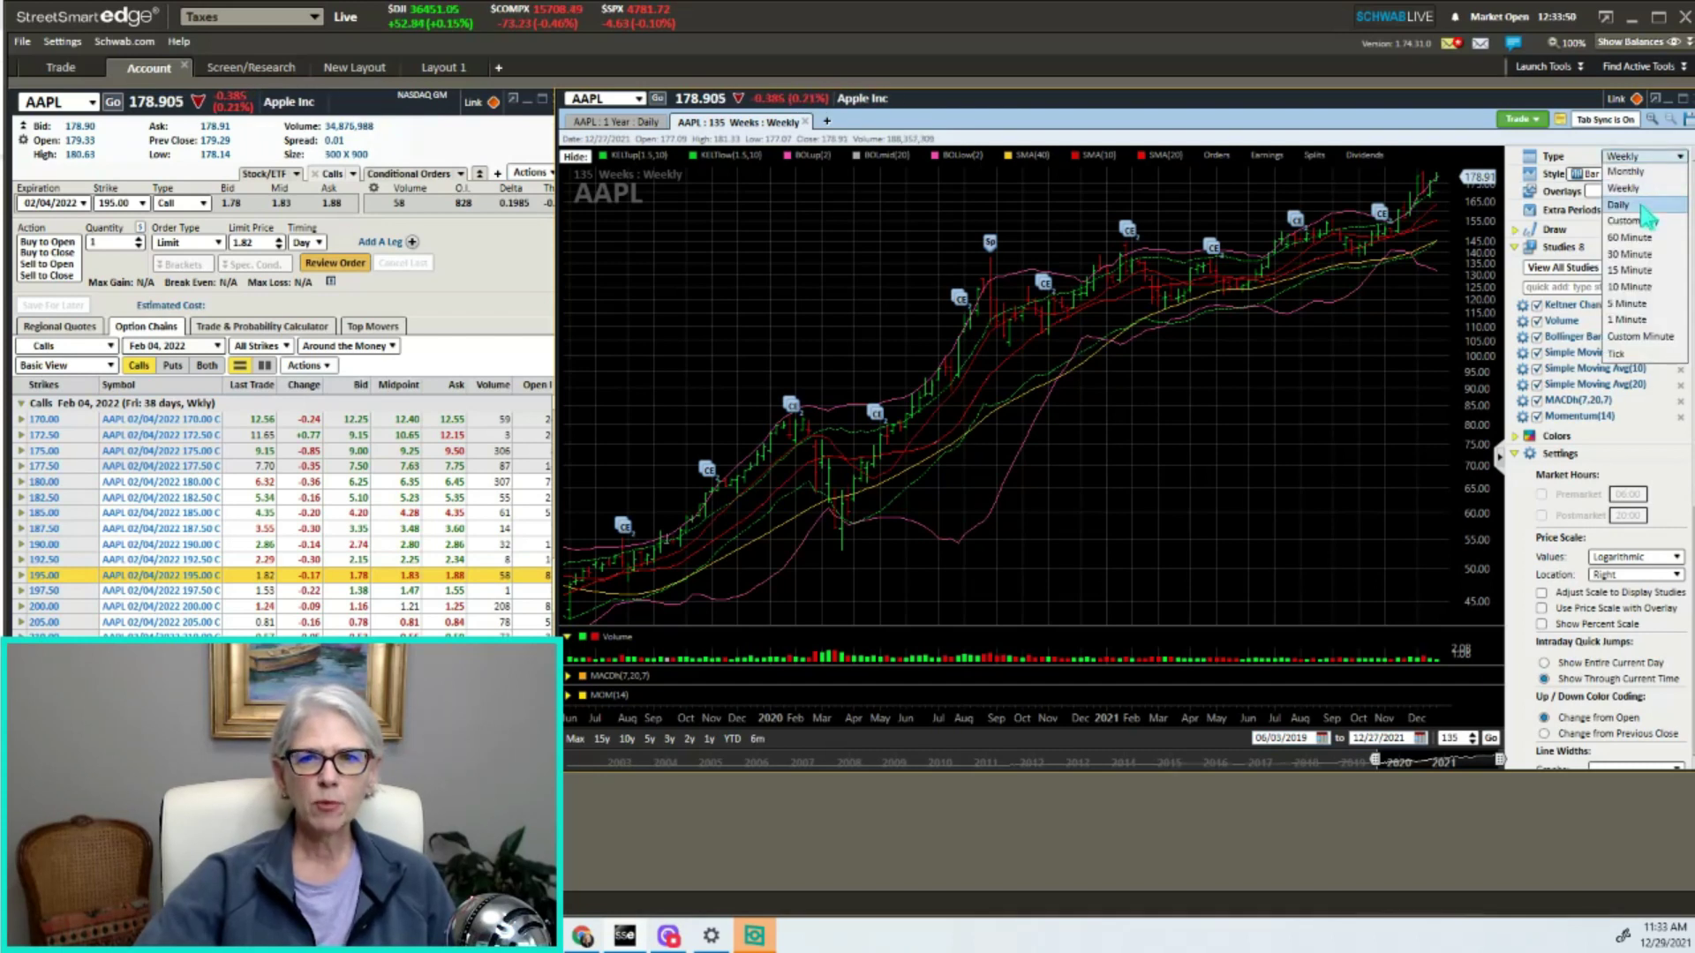
{"action": "left_click", "coordinate": [1620, 204]}
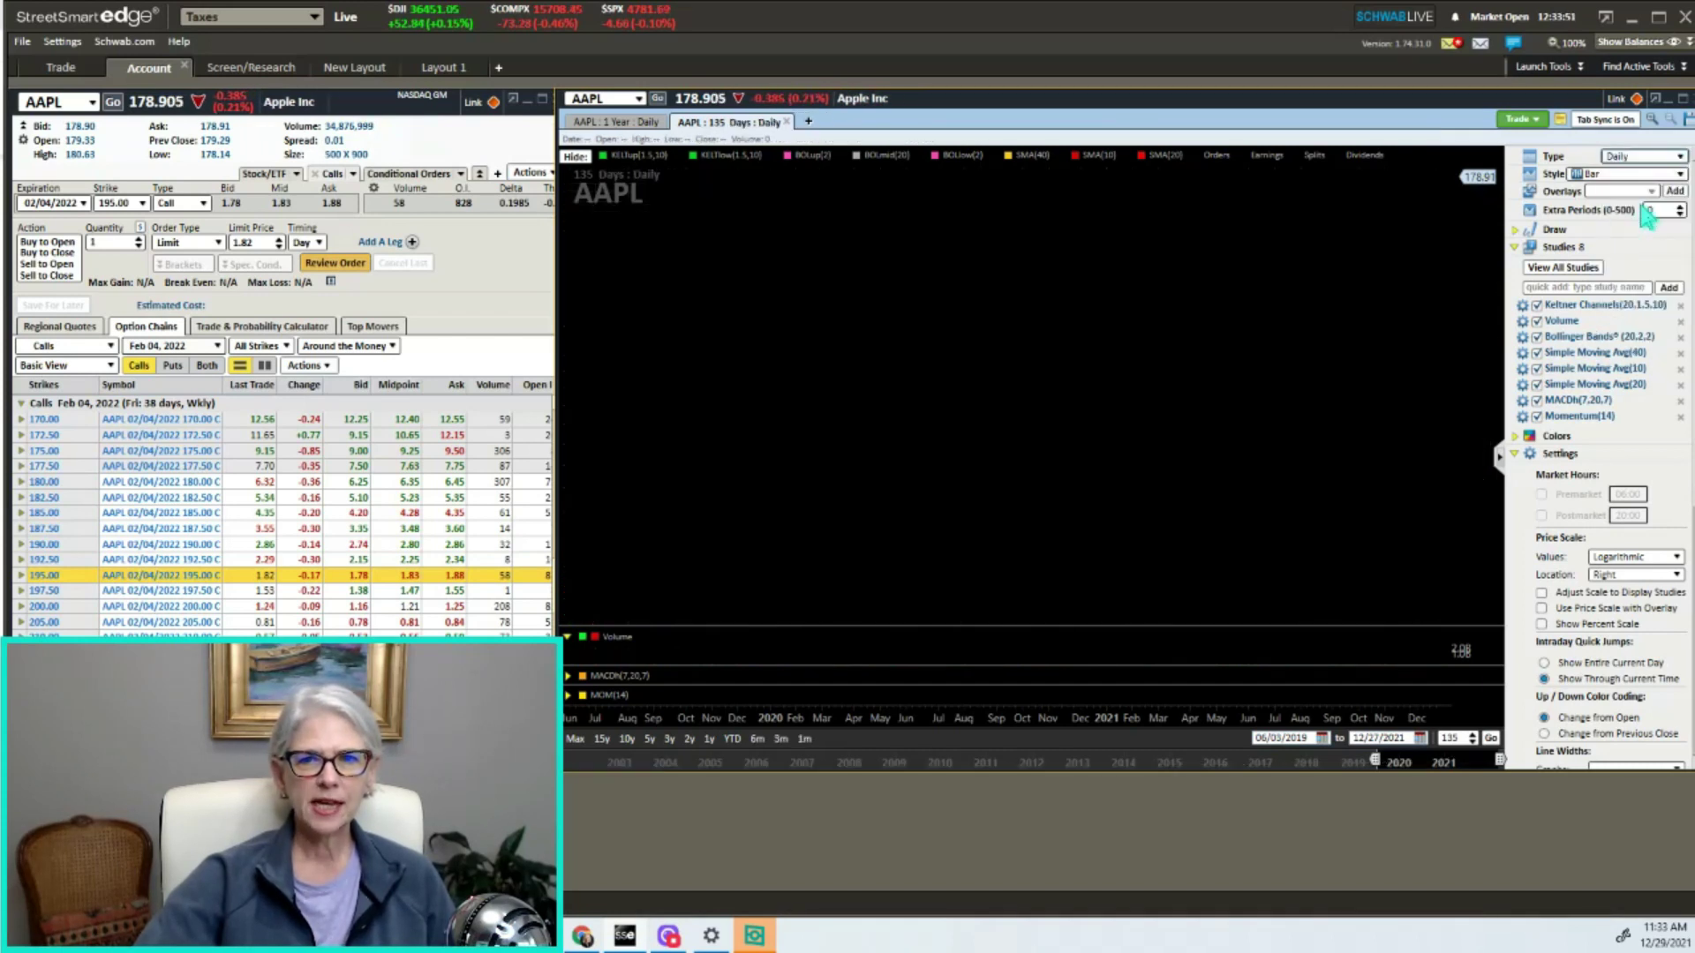
{"action": "left_click", "coordinate": [1498, 456]}
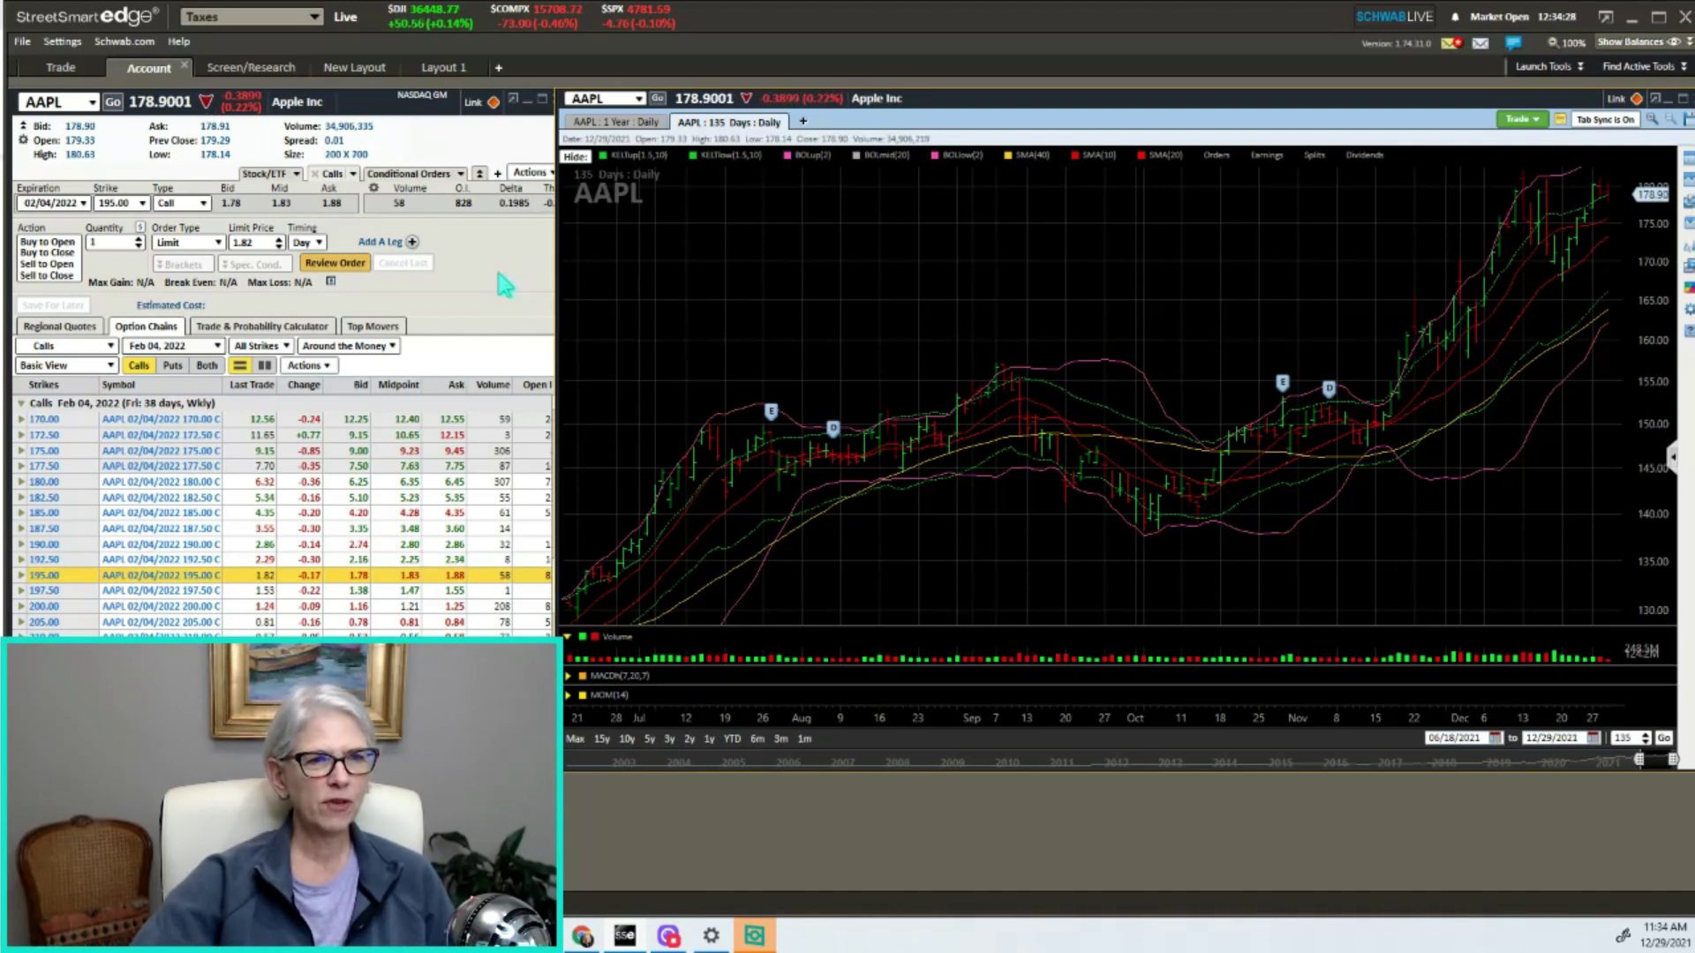
Float the order panel over the chart and switch it to a Stock/ETF order with market depth.
{"action": "left_click_drag", "start_coordinate": [386, 115], "coordinate": [830, 158]}
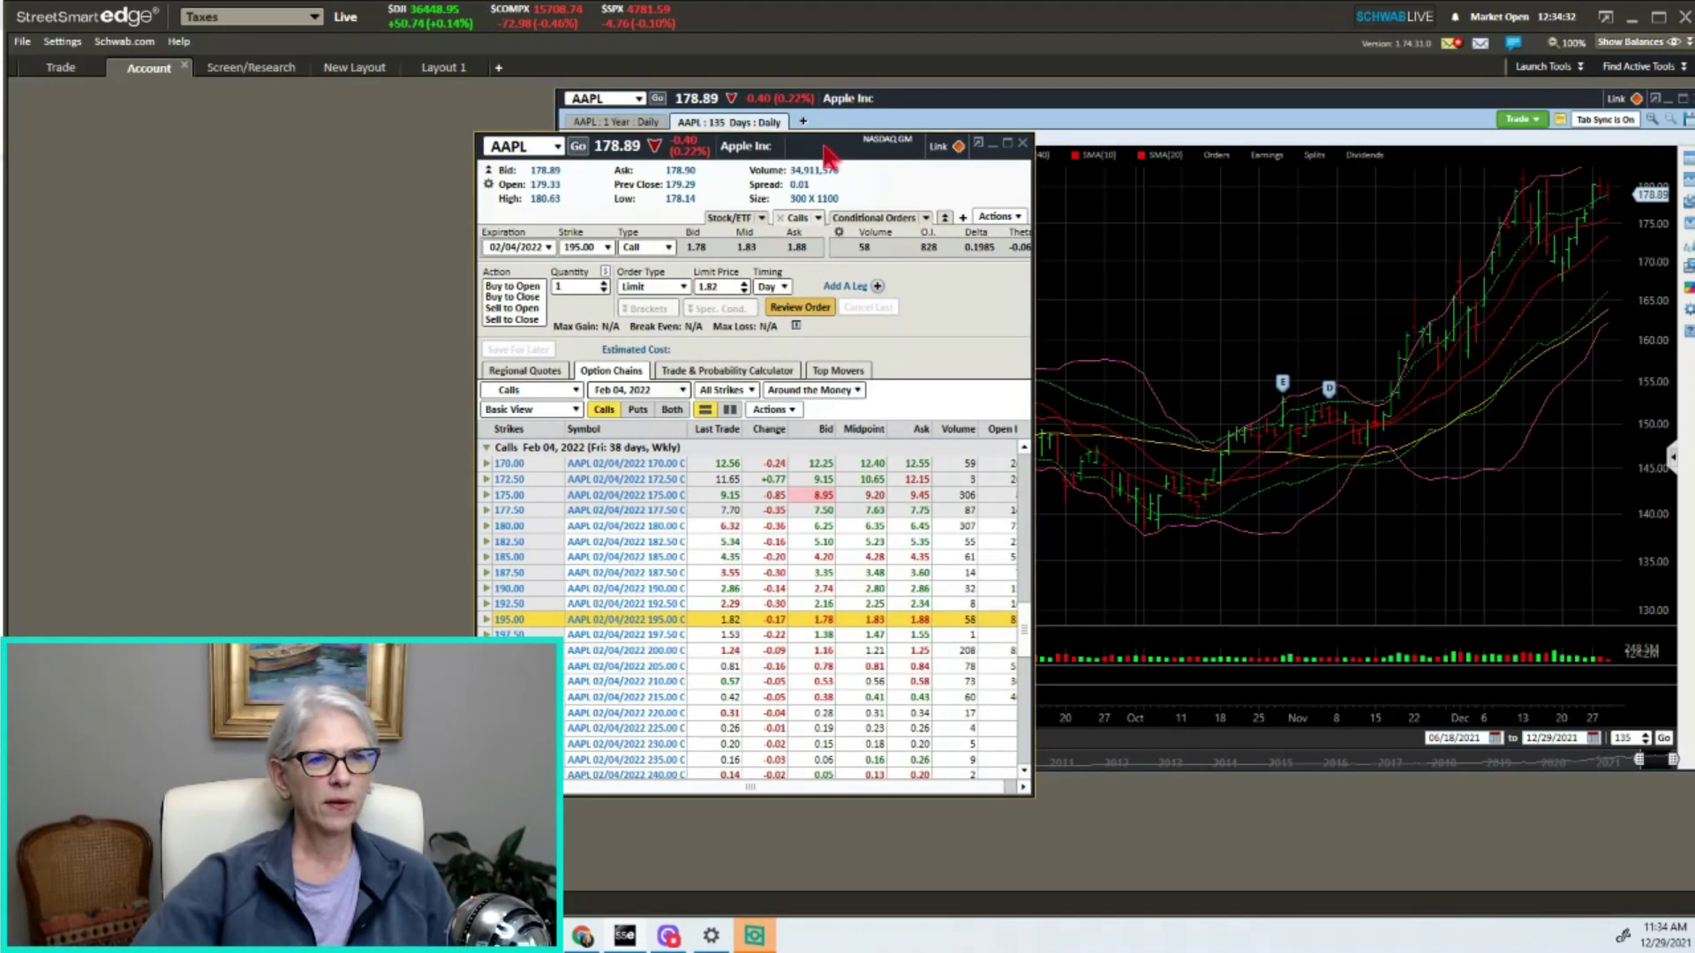
{"action": "left_click", "coordinate": [730, 221]}
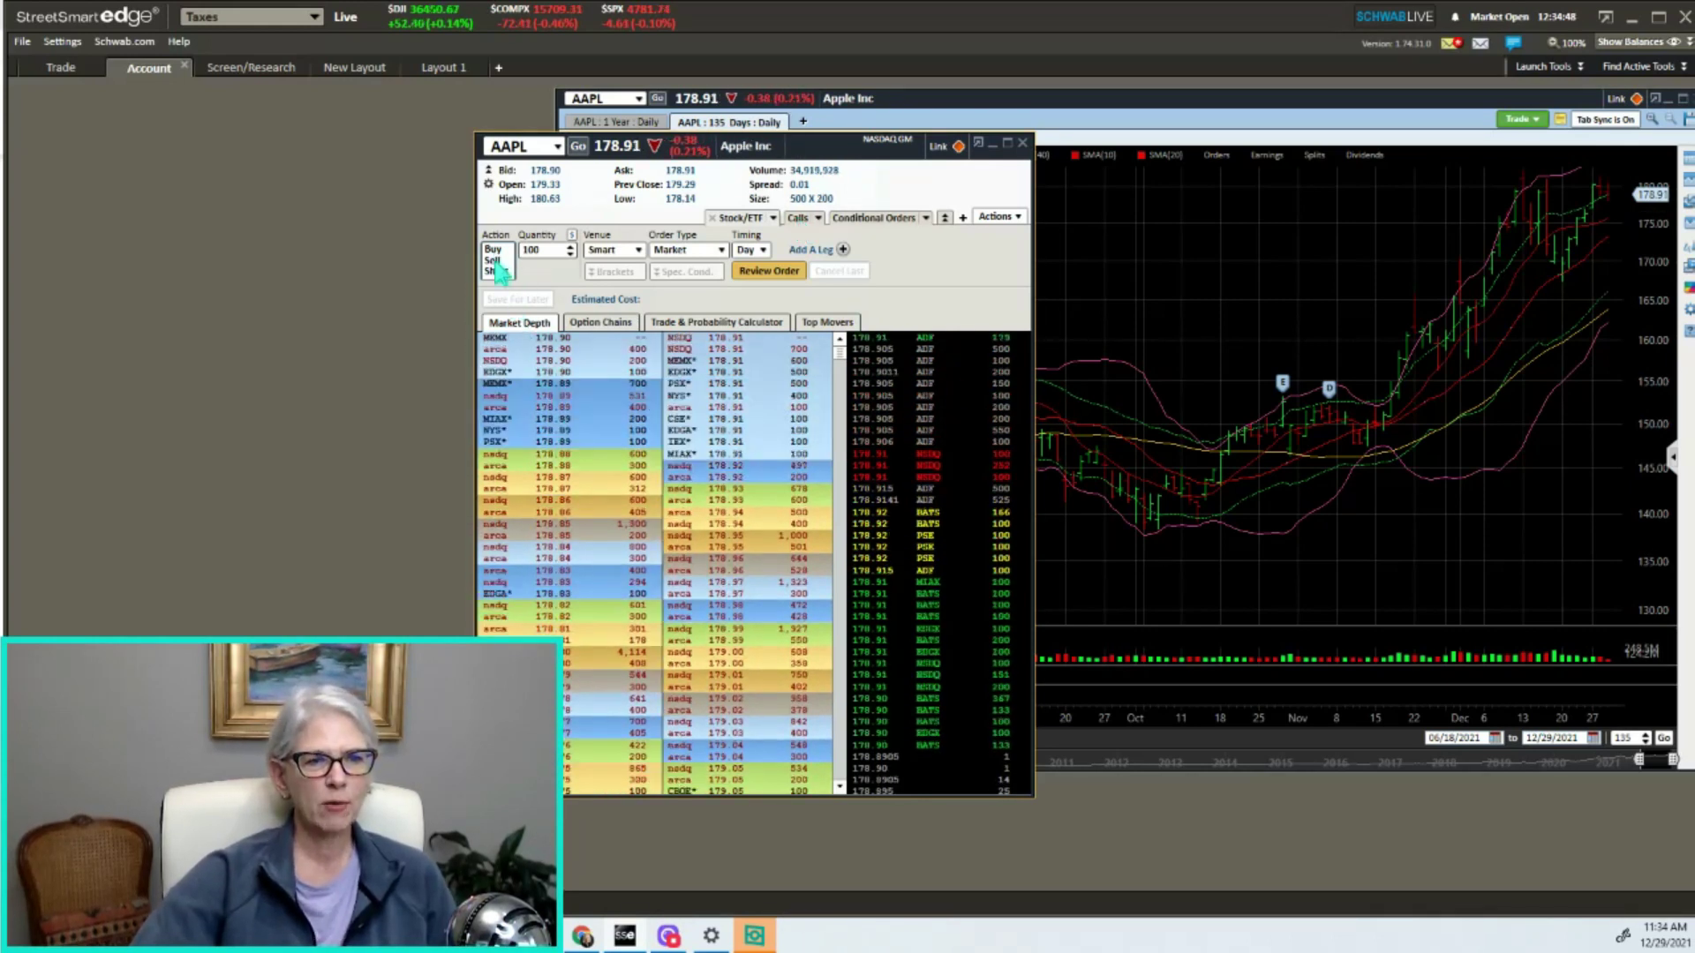
Return the floating ticket to a Calls order, shift it right, and widen it to show Theta and Open Int.
{"action": "left_click", "coordinate": [801, 226]}
{"action": "left_click_drag", "start_coordinate": [830, 154], "coordinate": [1093, 170]}
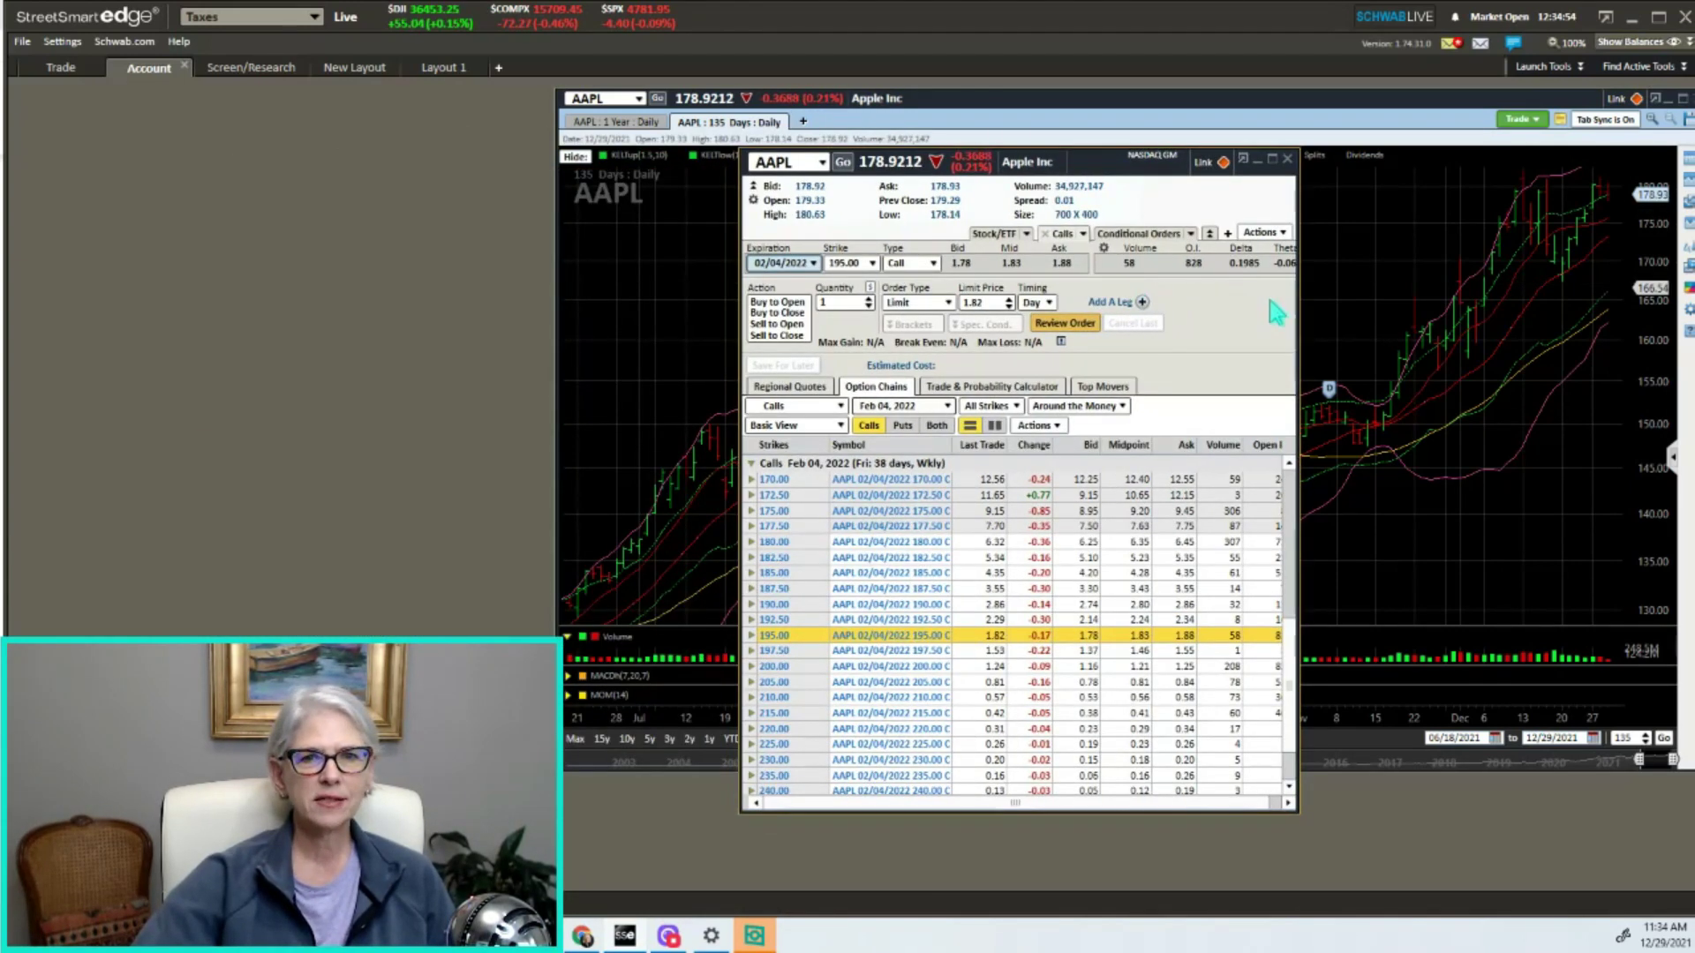
{"action": "left_click_drag", "start_coordinate": [1298, 301], "coordinate": [1430, 301]}
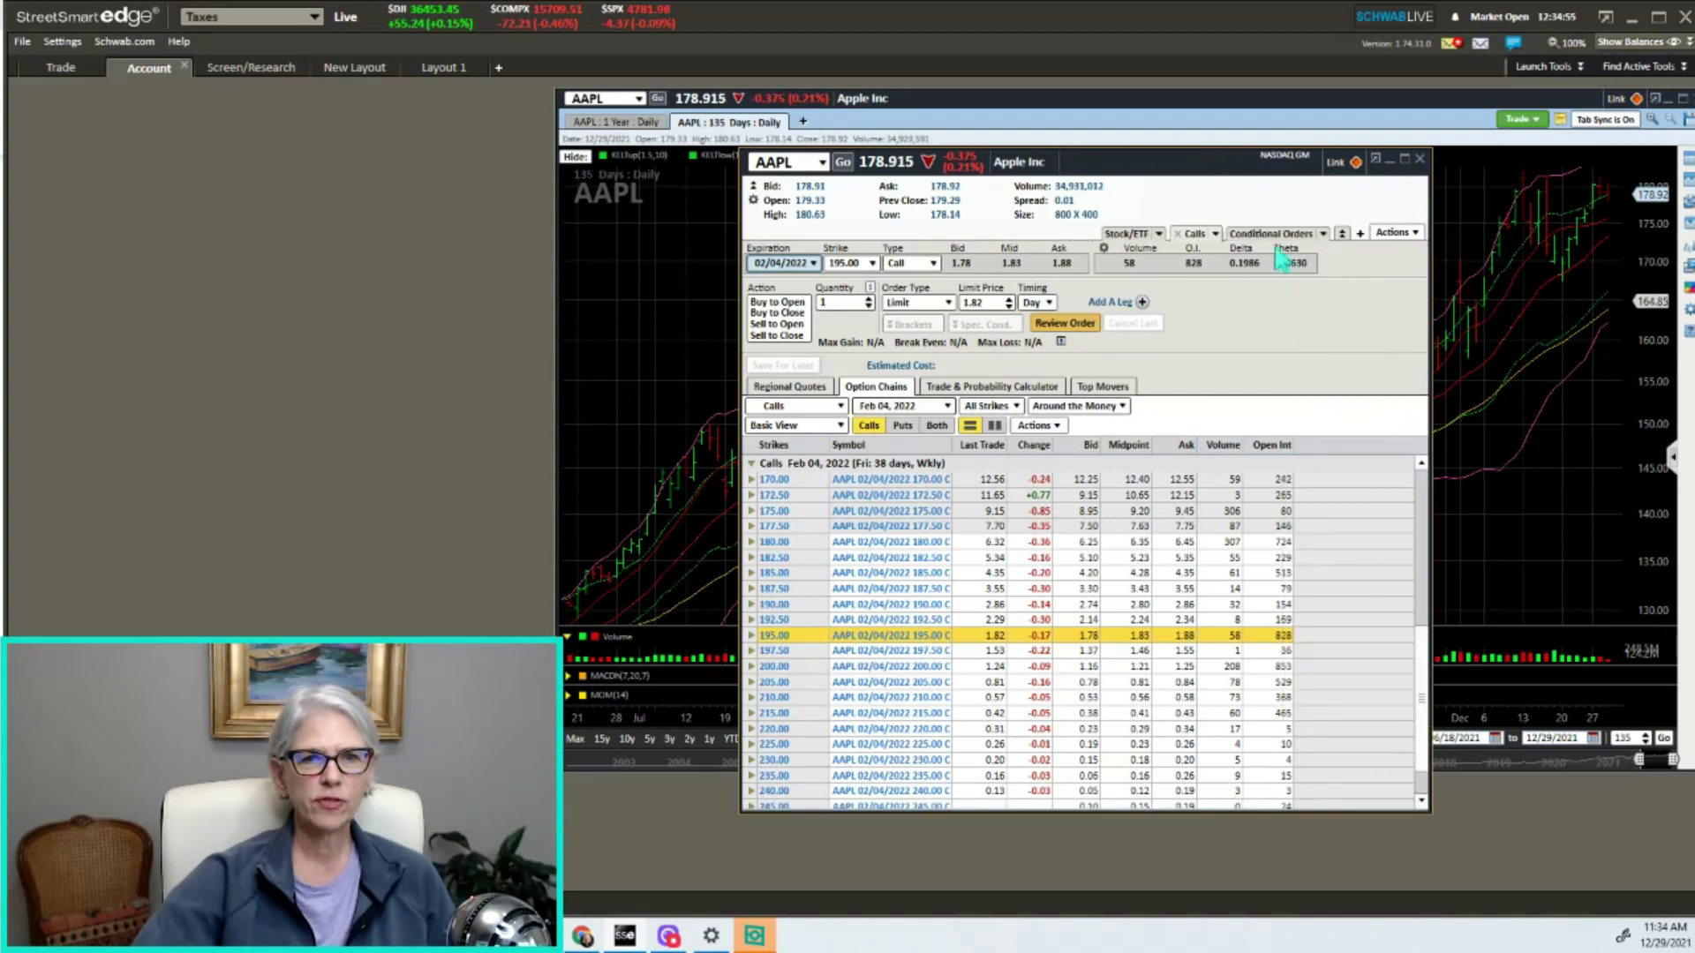
Show the AAPL expiration date list, with 02/04/2022 still selected.
{"action": "left_click", "coordinate": [813, 264]}
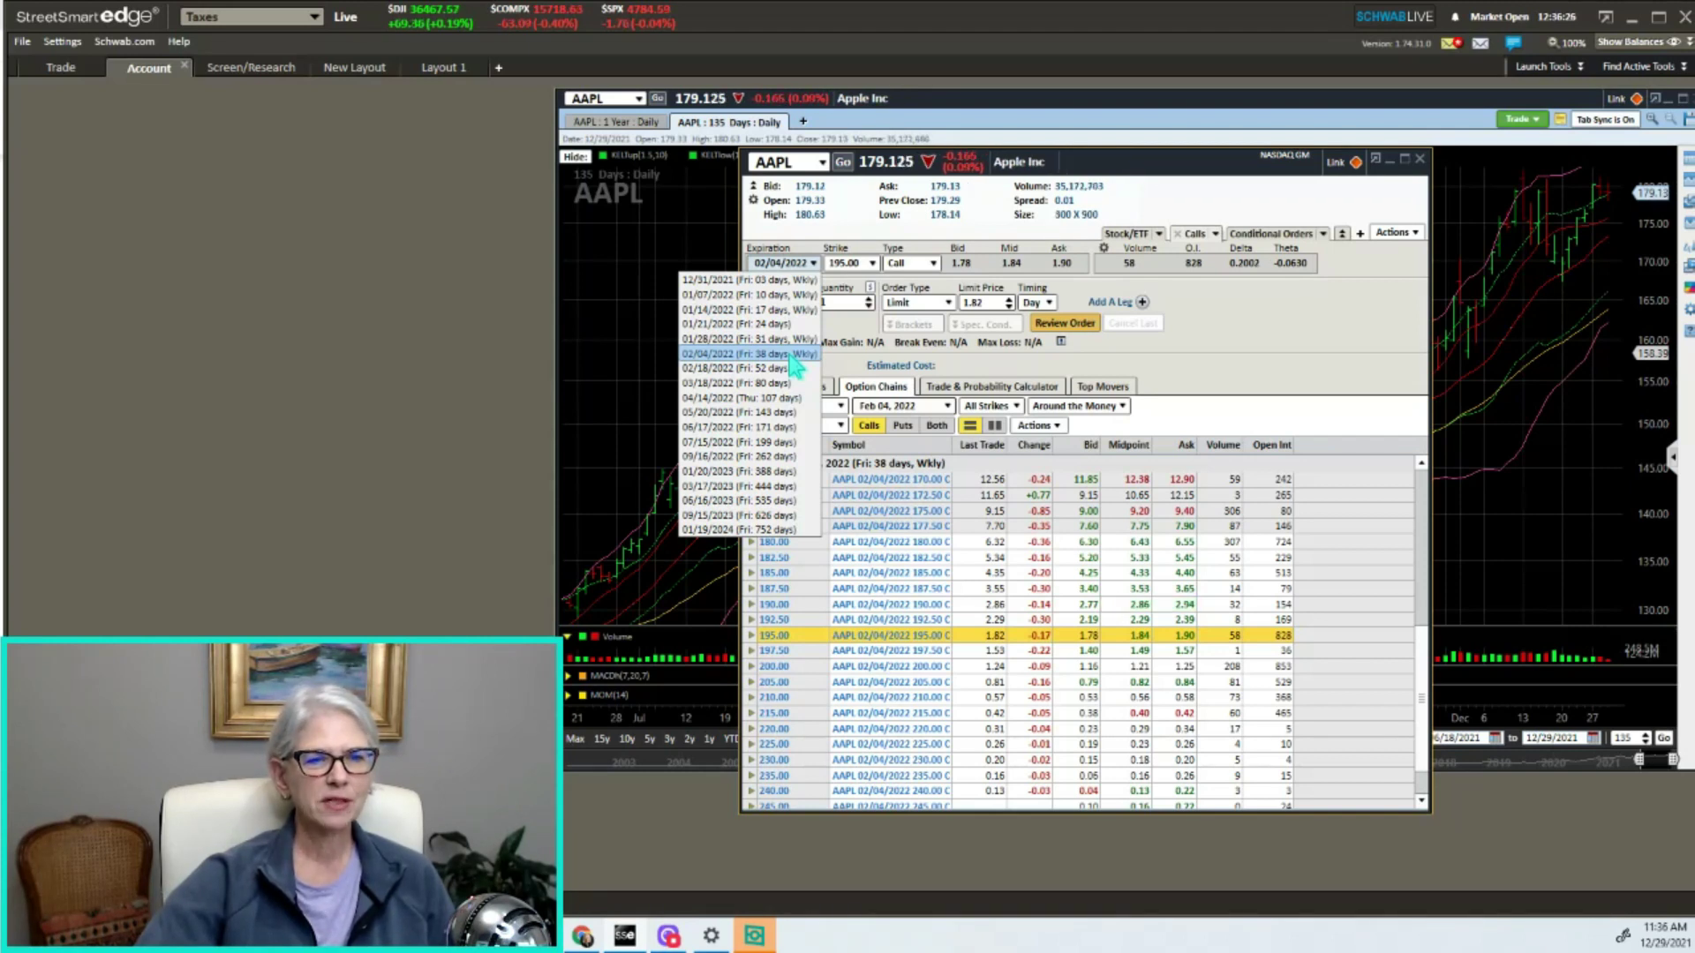
Close the expiration list, keeping the Feb 04, 2022 195 call at a 1.82 Day limit.
{"action": "left_click", "coordinate": [794, 355]}
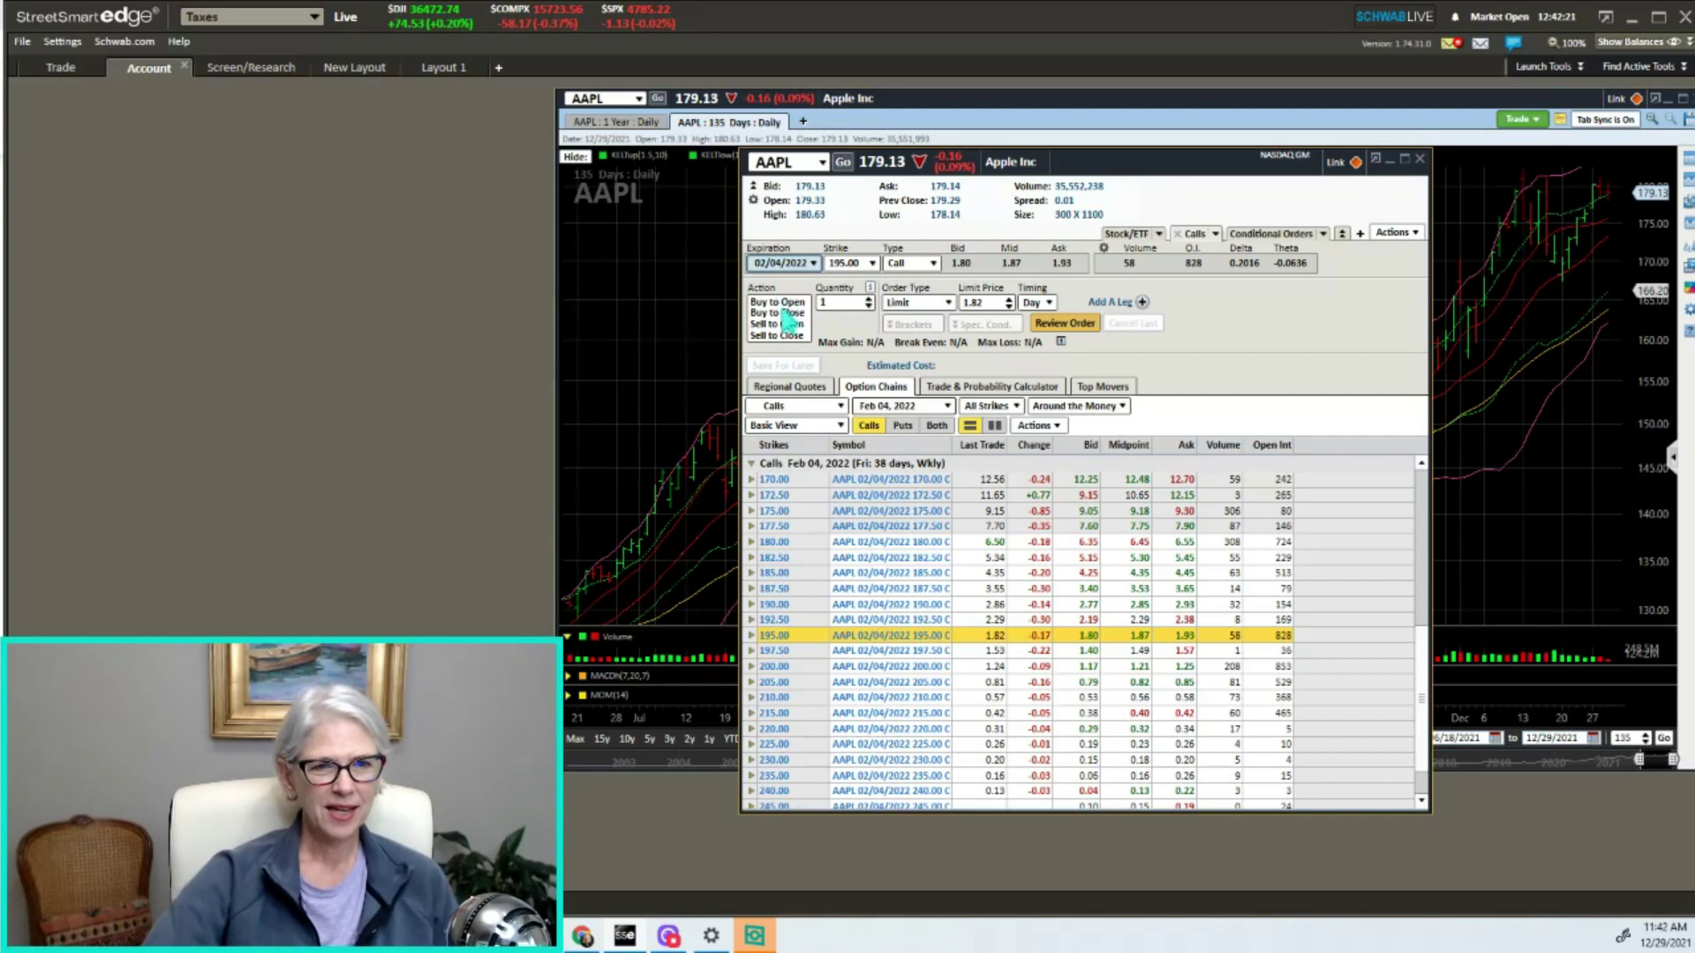
Make the 195 call order Sell to Open and raise the quantity to 9 contracts.
{"action": "left_click", "coordinate": [784, 324]}
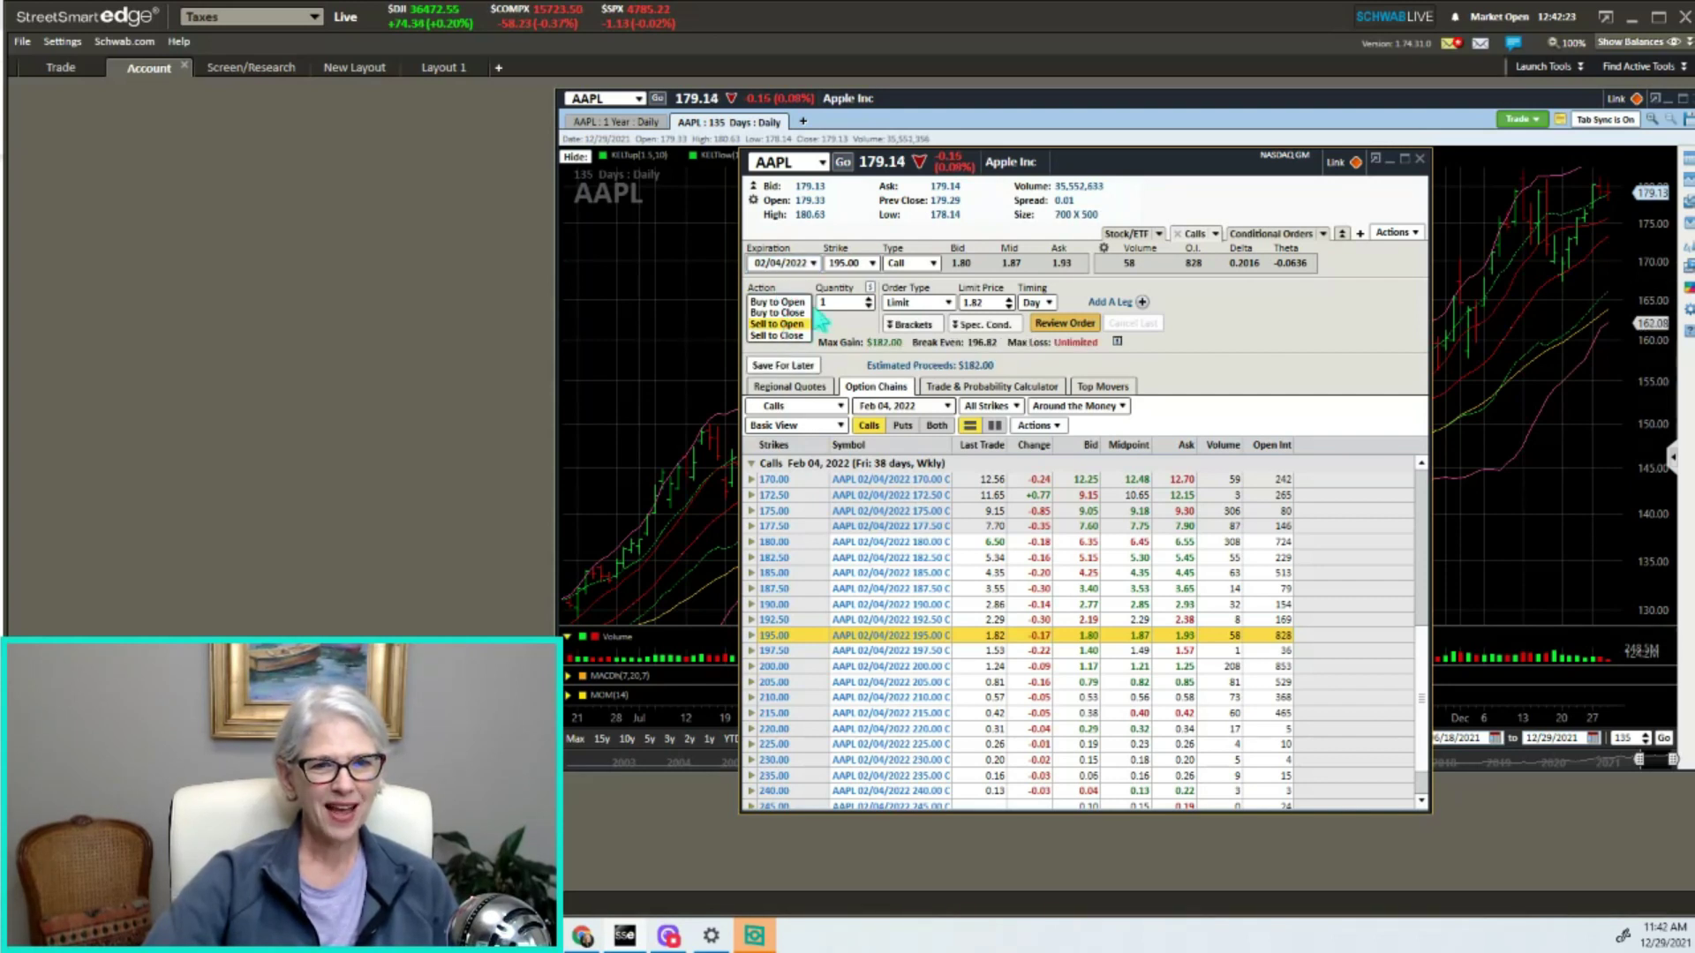
{"action": "left_click", "coordinate": [868, 298]}
{"action": "left_click", "coordinate": [868, 299]}
{"action": "left_click", "coordinate": [868, 298]}
{"action": "left_click", "coordinate": [867, 299]}
{"action": "left_click", "coordinate": [867, 299]}
{"action": "left_click", "coordinate": [868, 298]}
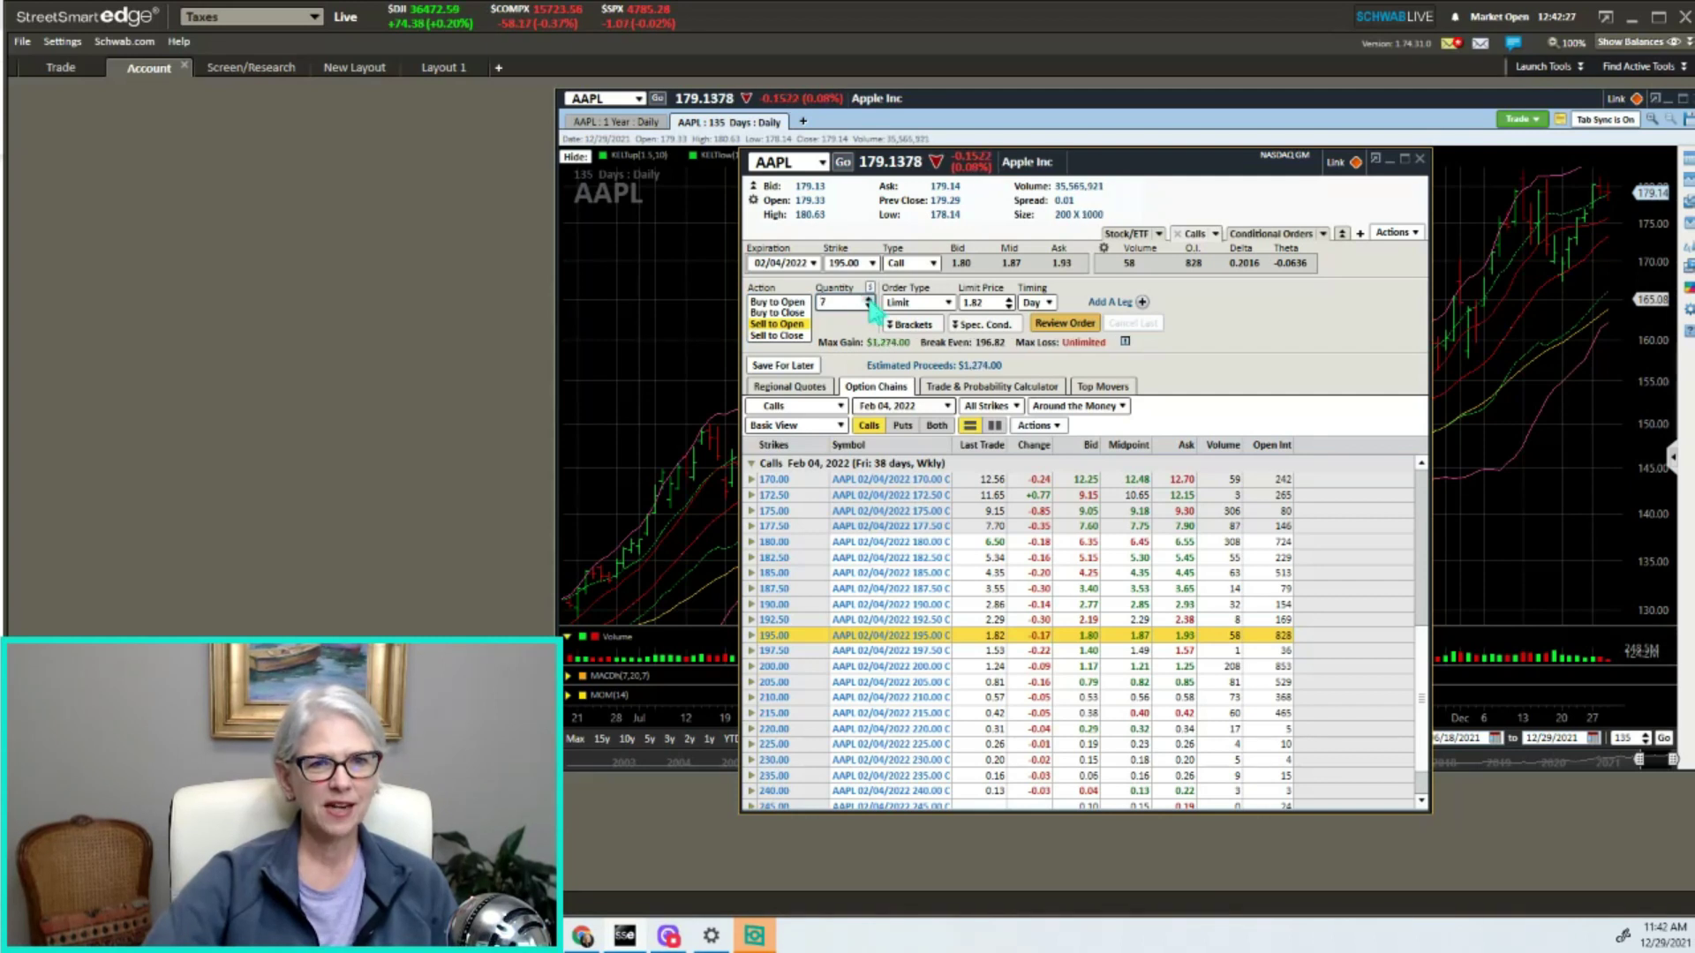
{"action": "left_click", "coordinate": [868, 298]}
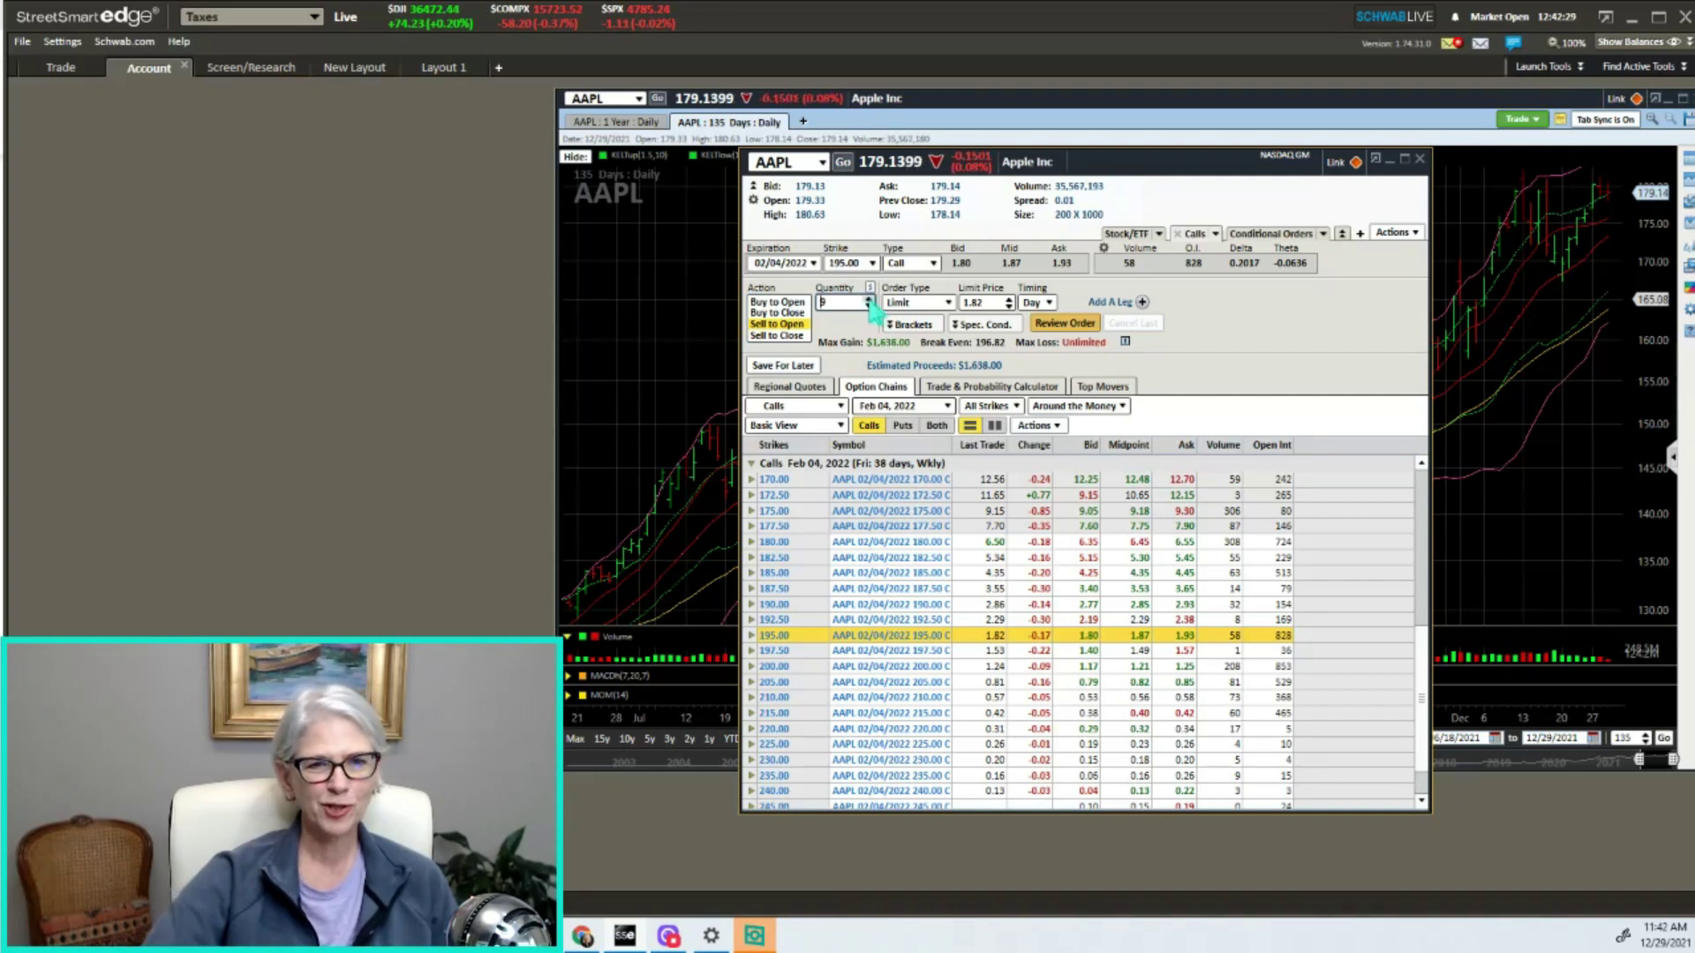
{"action": "left_click", "coordinate": [867, 298]}
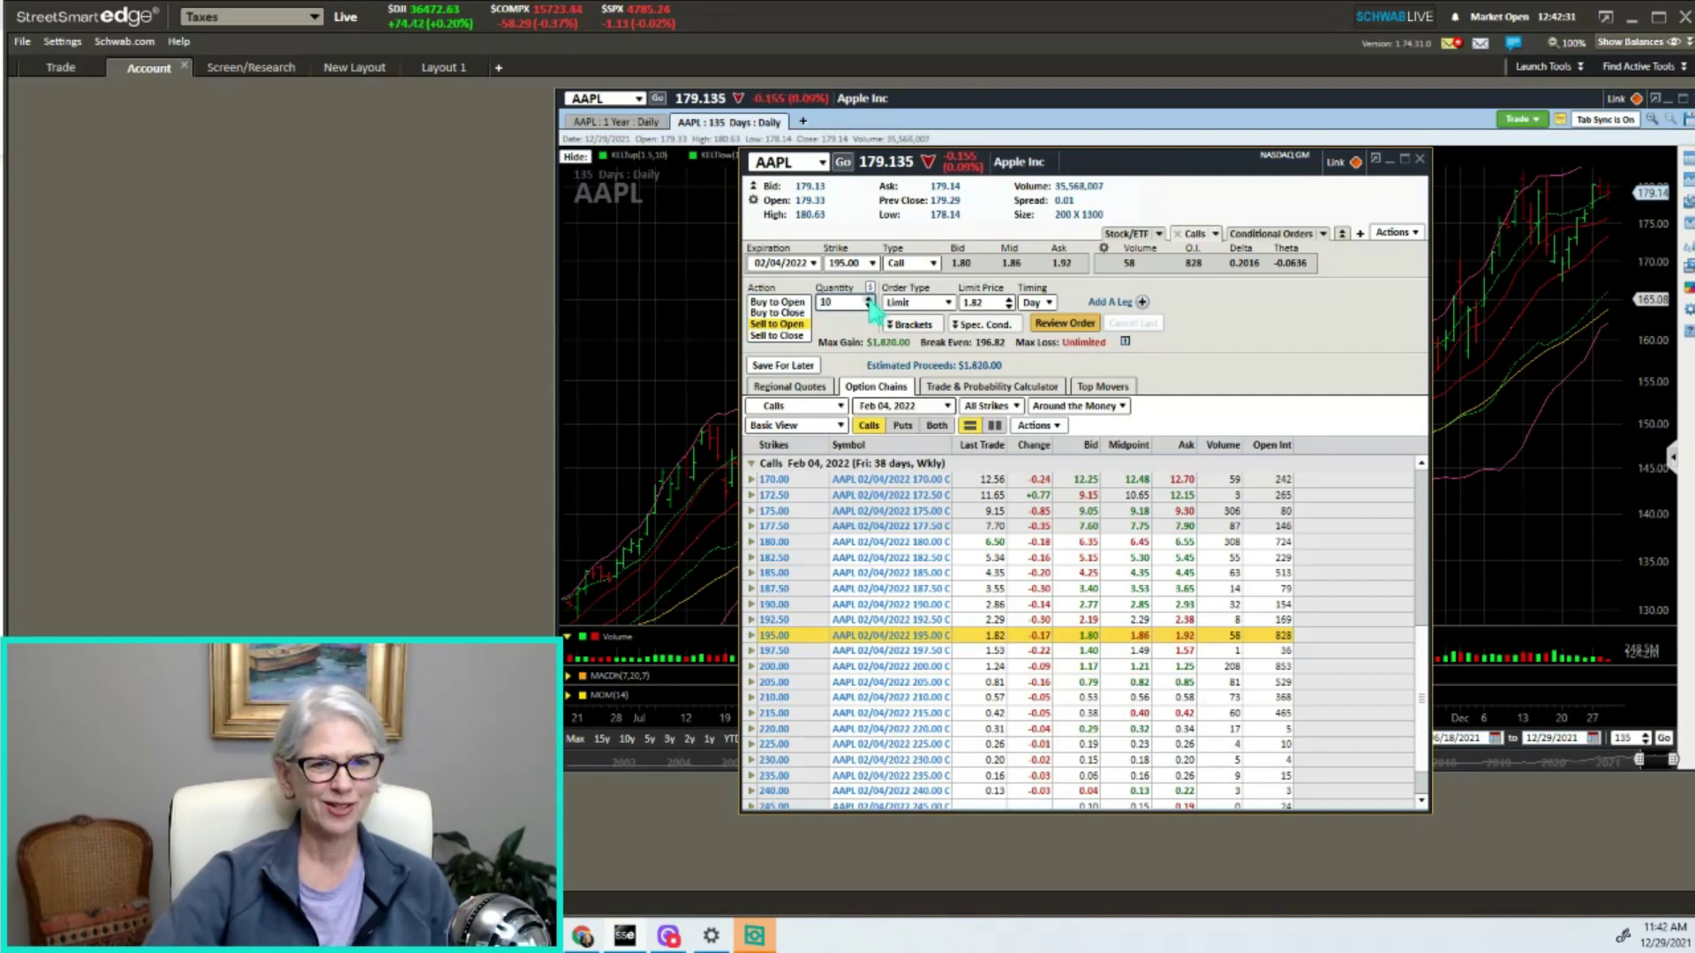
Review the sell-to-open order of 10 calls at 1.82, estimating $1,813.38 proceeds.
{"action": "left_click", "coordinate": [1077, 324]}
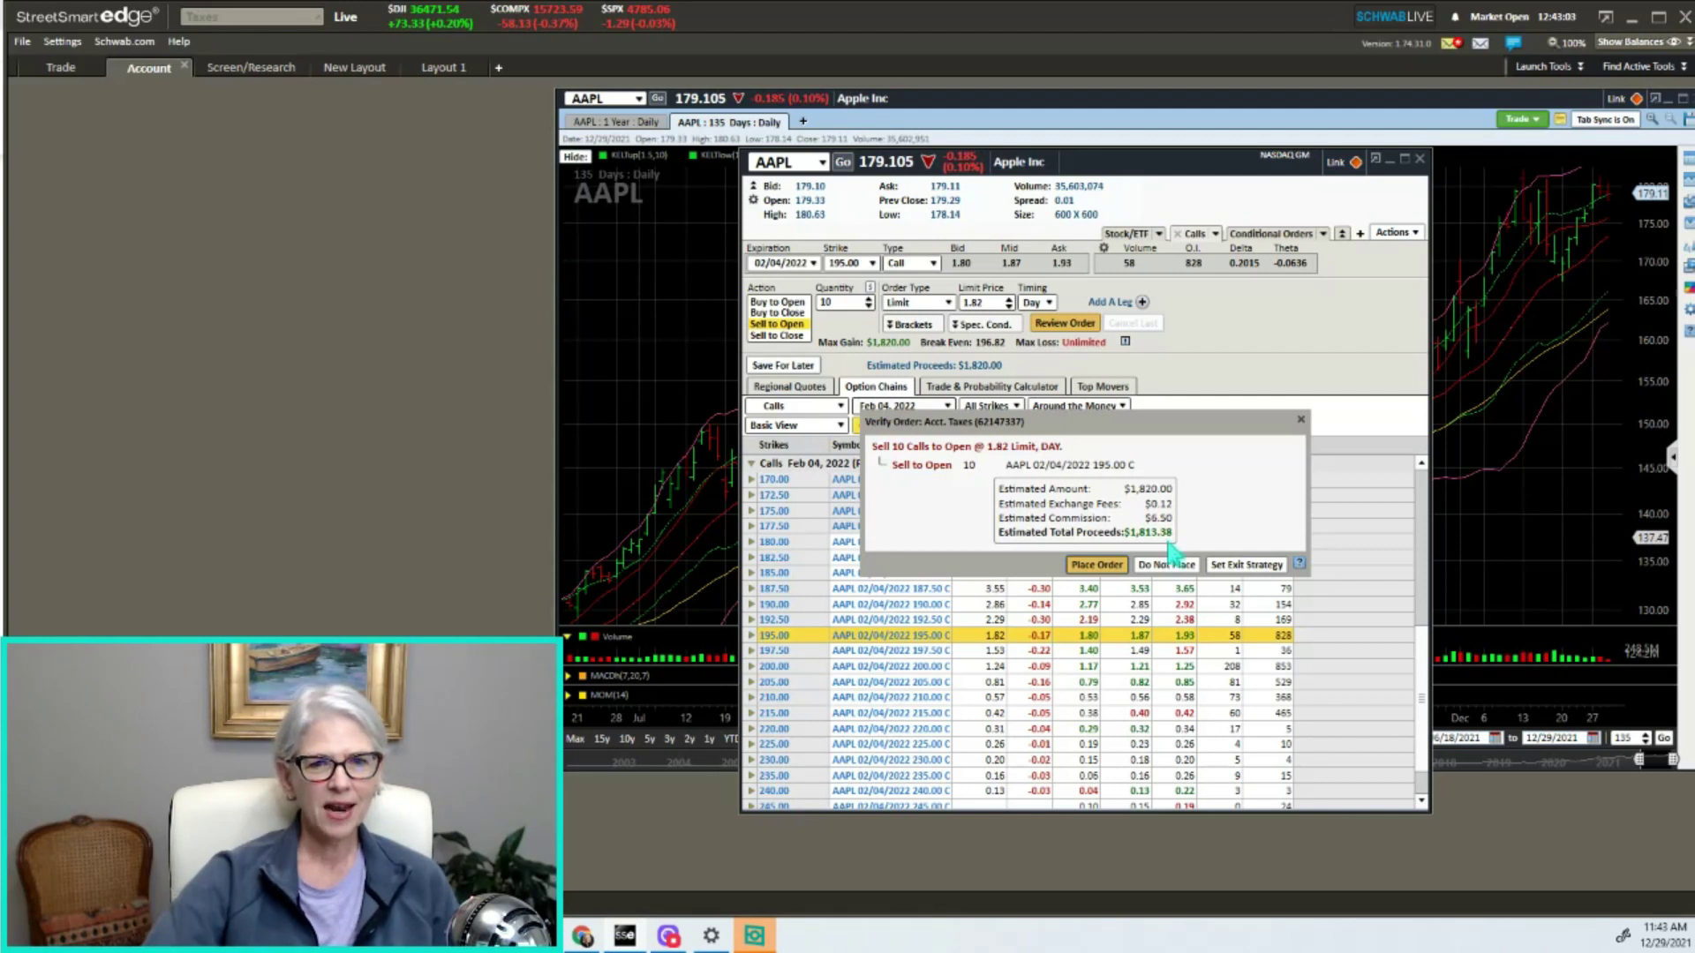
Close the verification summary, leaving the 10-contract sell-to-open 195 call order unplaced at 1.82.
{"action": "left_click", "coordinate": [1177, 569]}
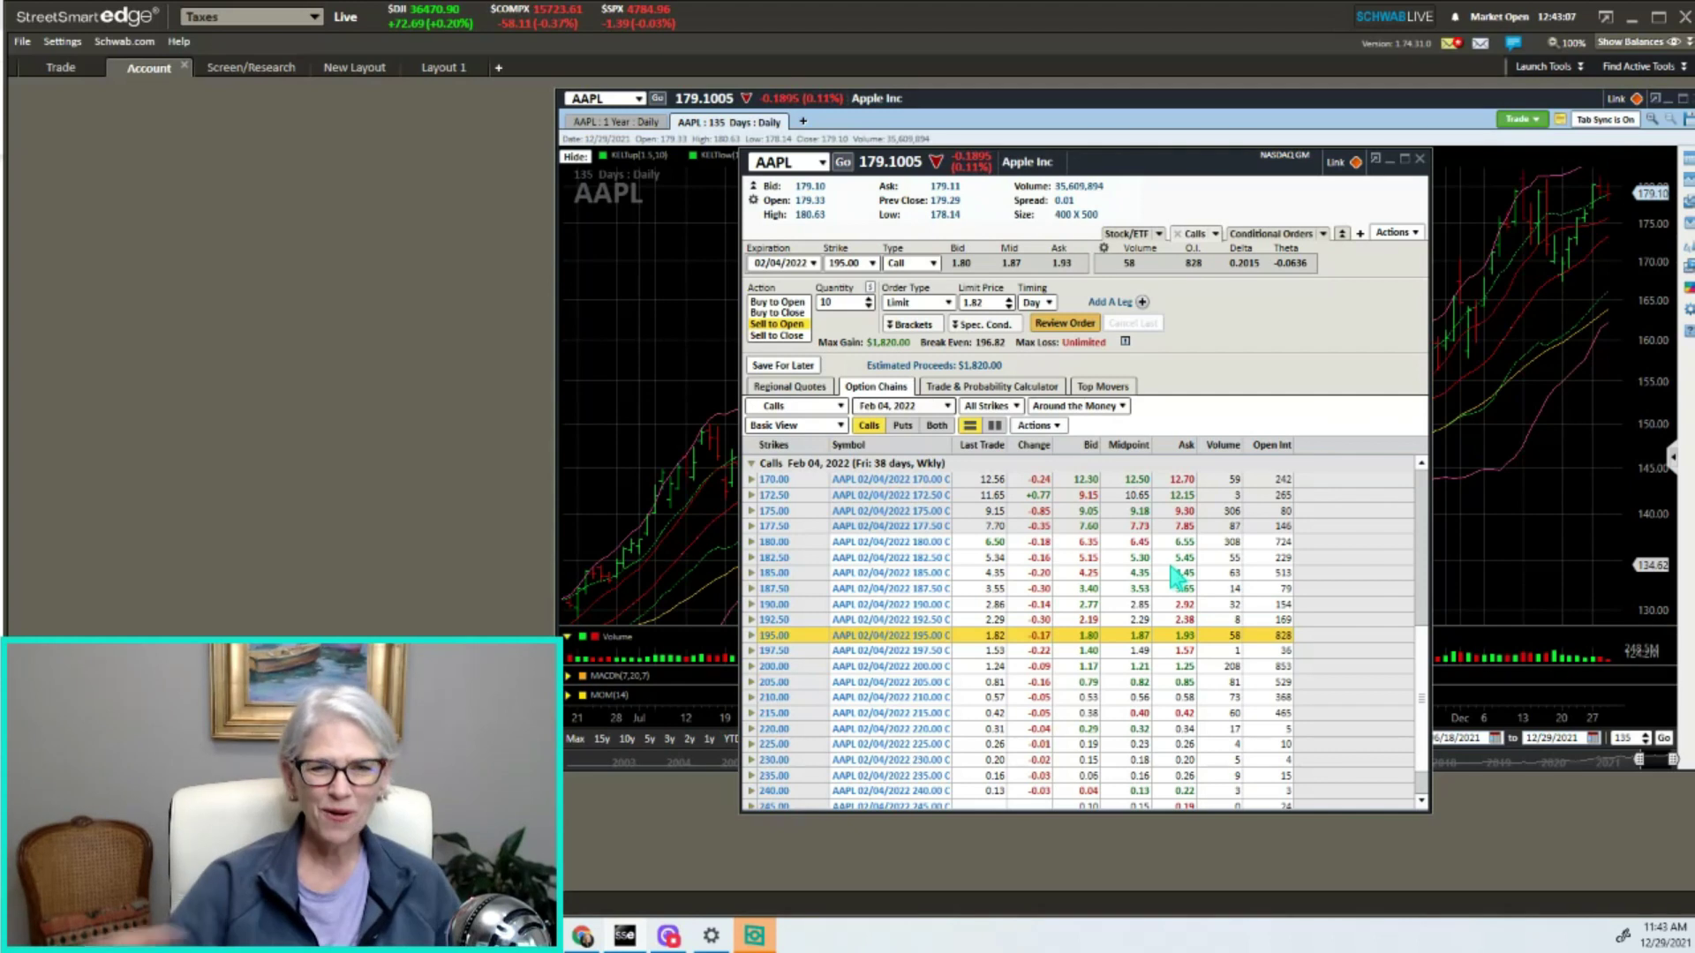